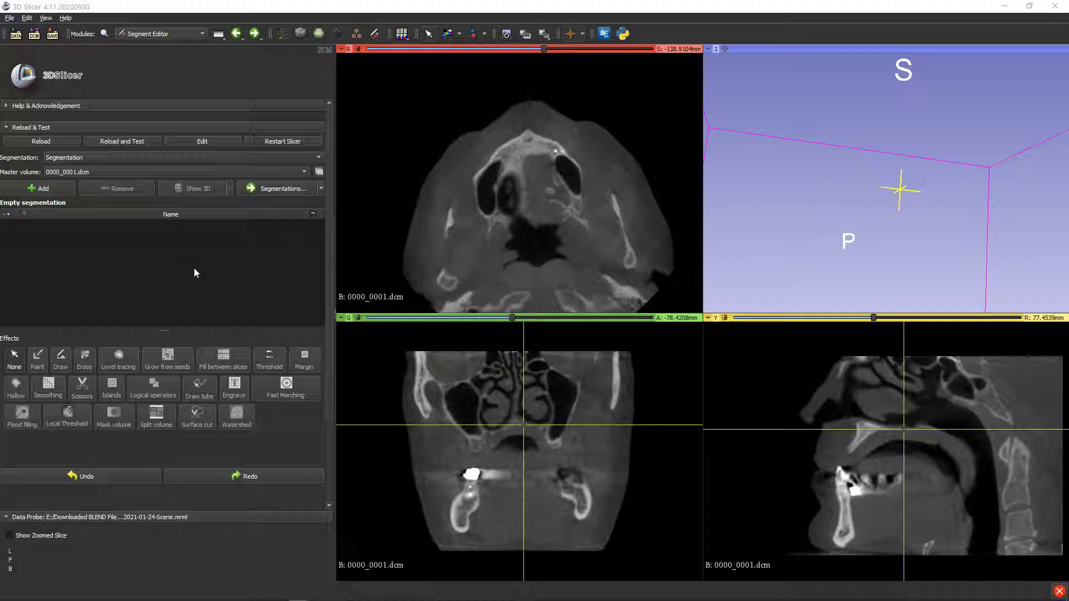
Add a new segment and start a Threshold on it, checking the coverage of the thin alveolar bone in the upper jaw
left_click(37, 187)
scroll(245, 275, "down", 2)
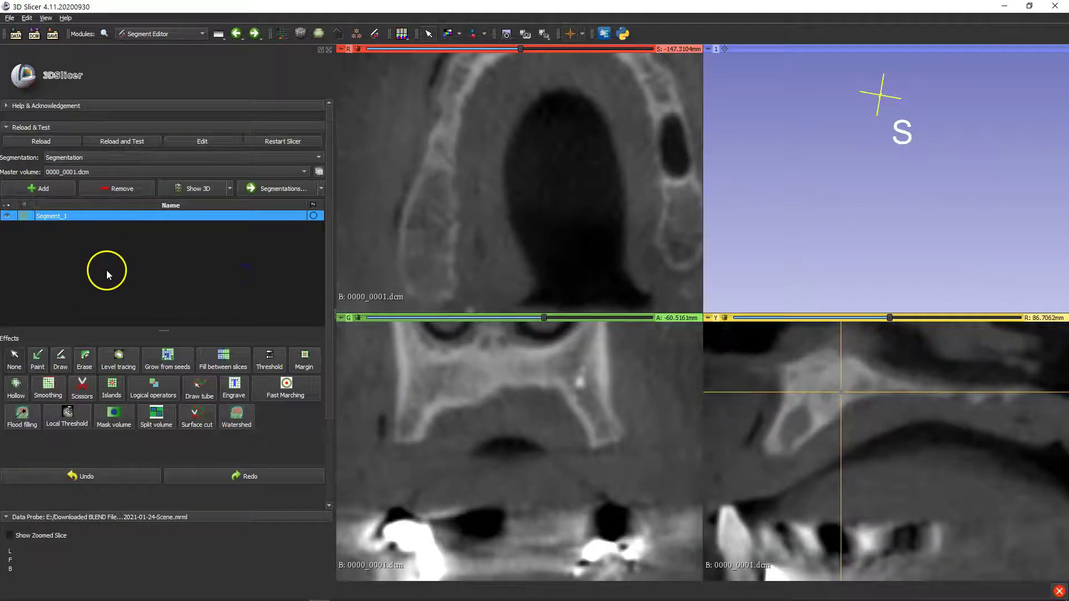
scroll(139, 278, "down", 2)
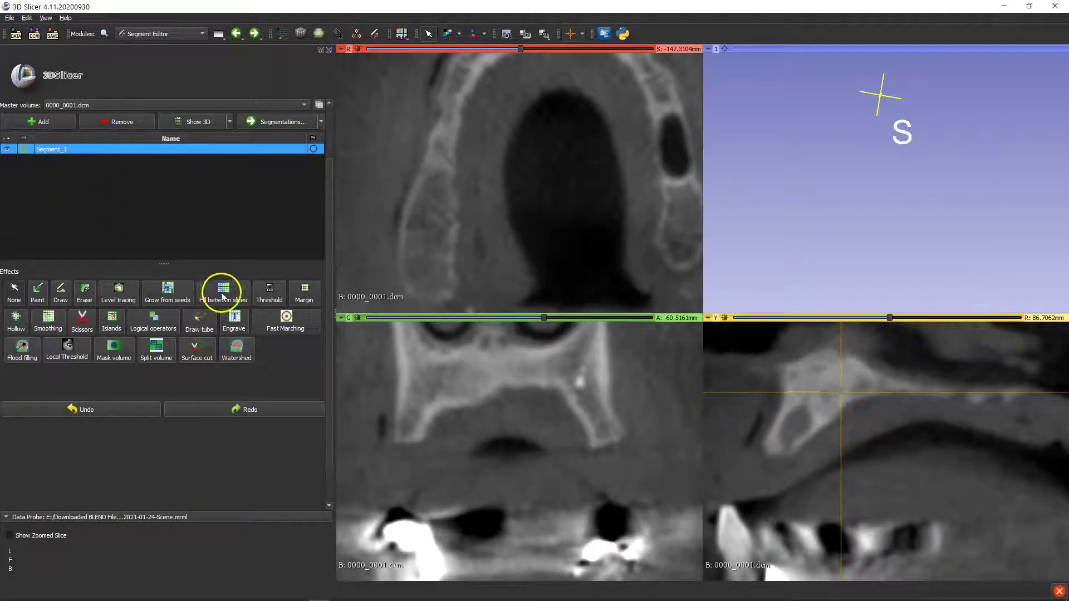
left_click(265, 295)
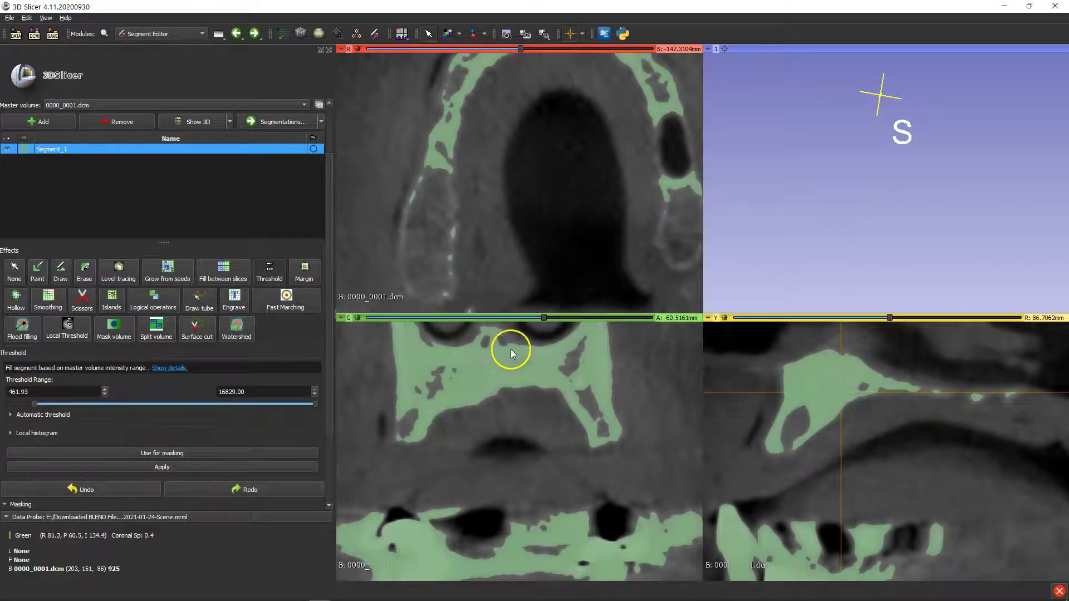
key("shift")
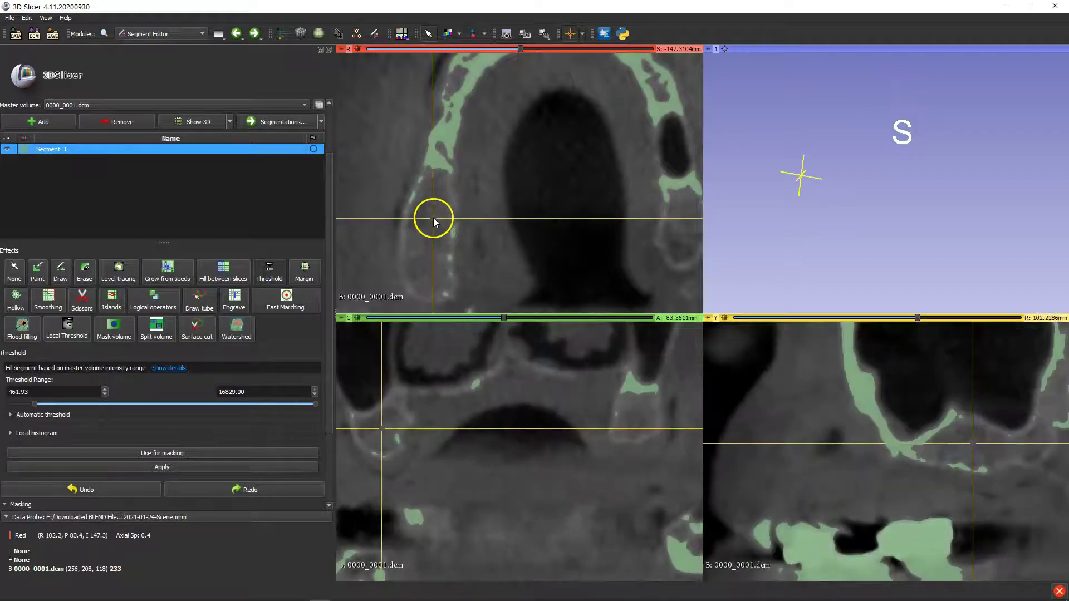
key("shift")
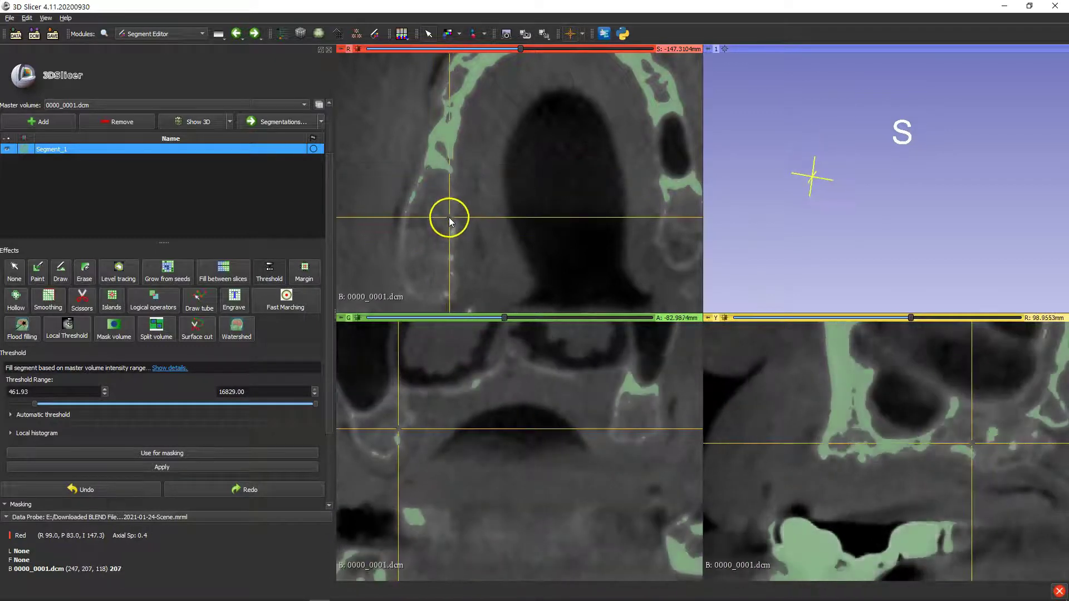
key("shift")
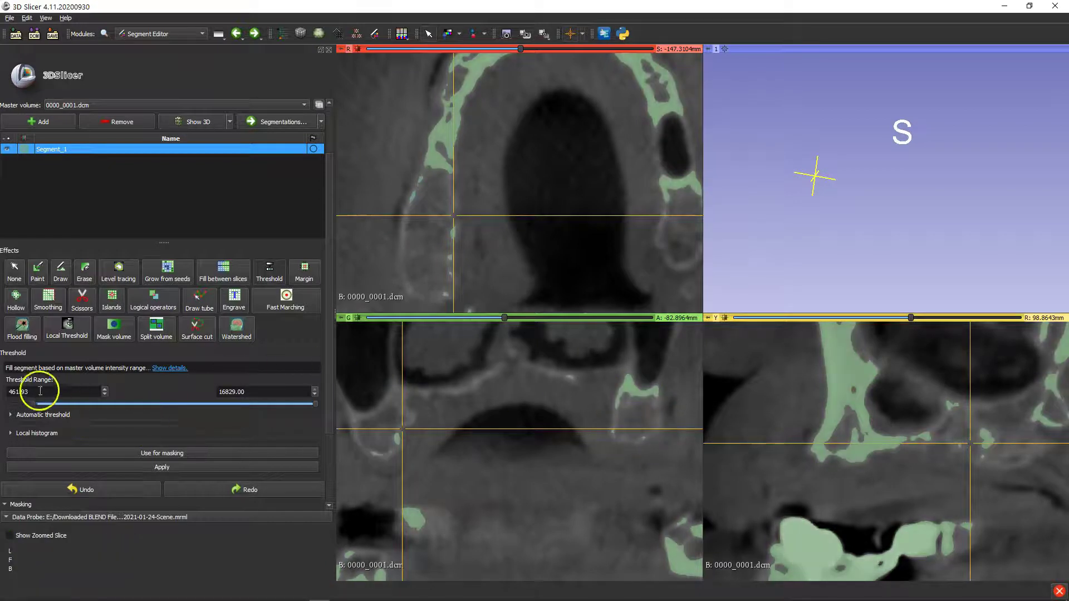
Lower the minimum threshold until the thin maxillary bone walls are covered and apply the range to the first segment
left_click_drag(35, 404, 32, 404)
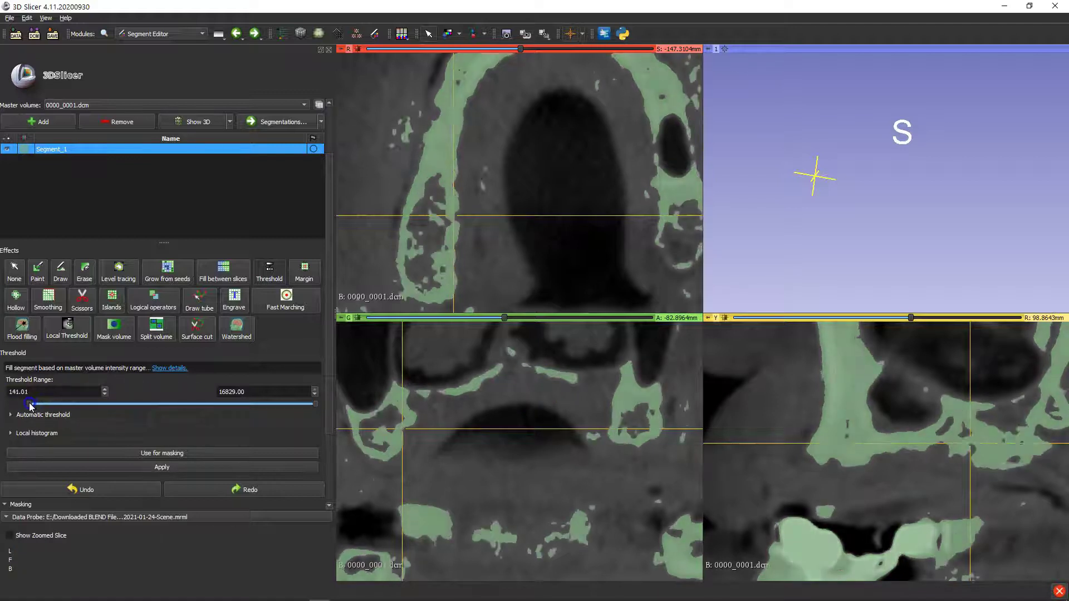
left_click_drag(33, 403, 32, 404)
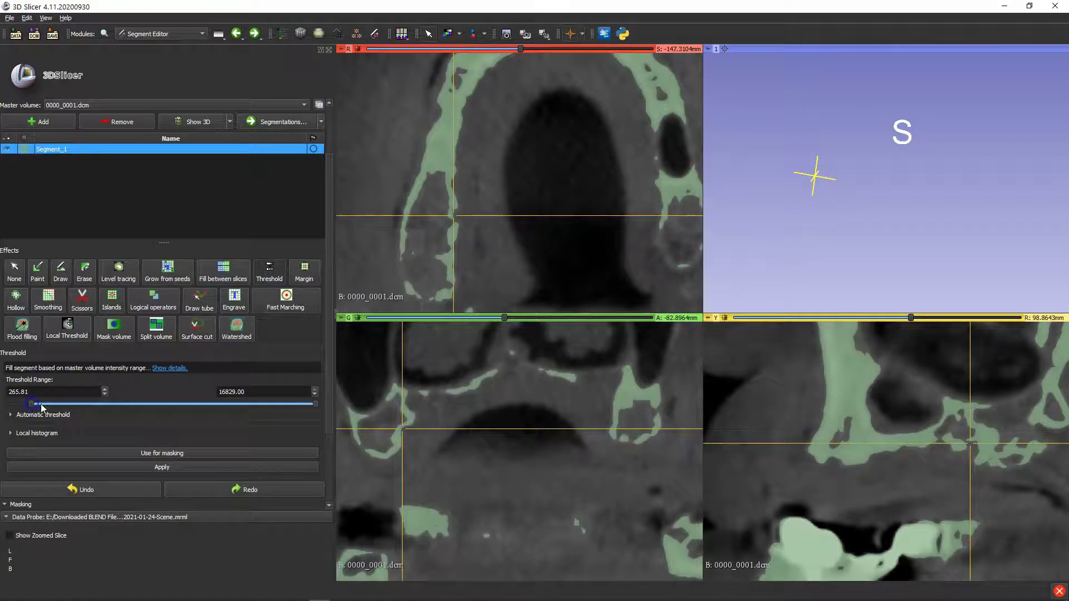
left_click(106, 394)
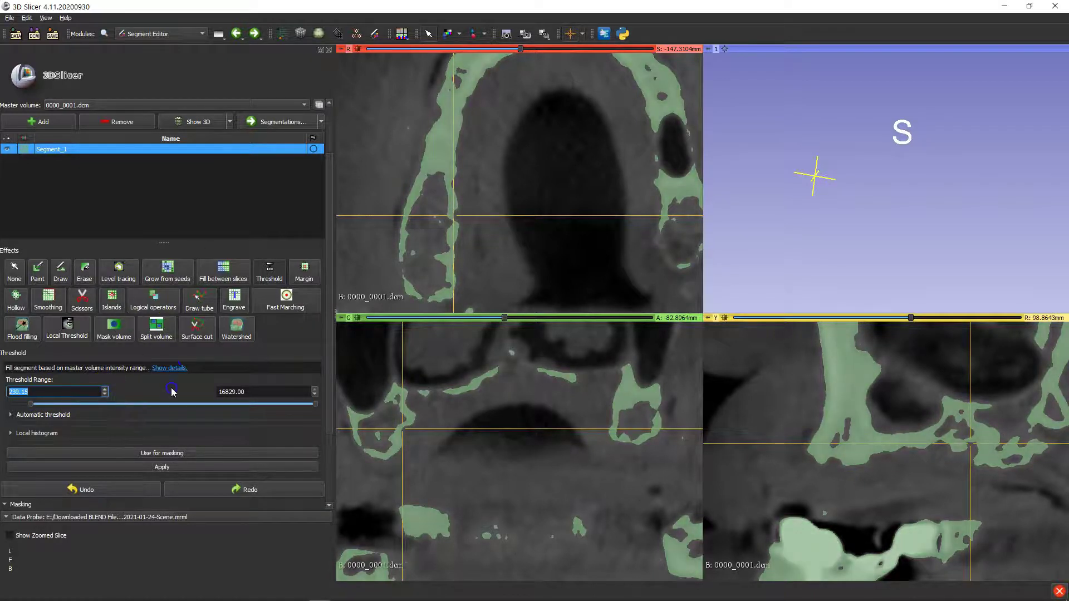
left_click(162, 467)
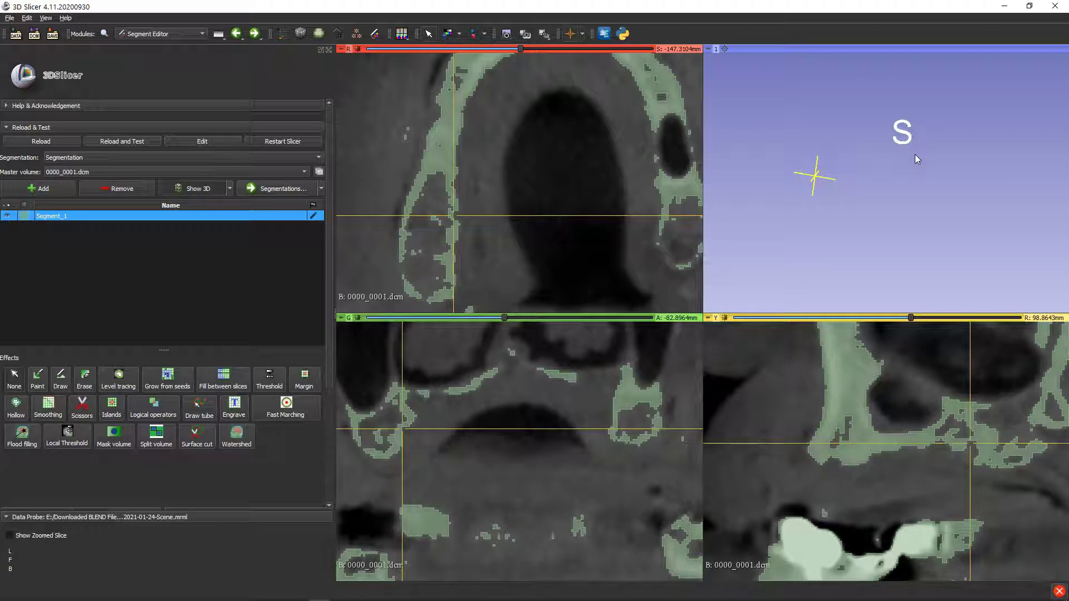
From a frontal 3D view, cut away everything outside a free-form outline around the upper jaw with Scissors set to Erase outside
right_click_drag(845, 236, 845, 193)
left_click_drag(844, 192, 848, 250)
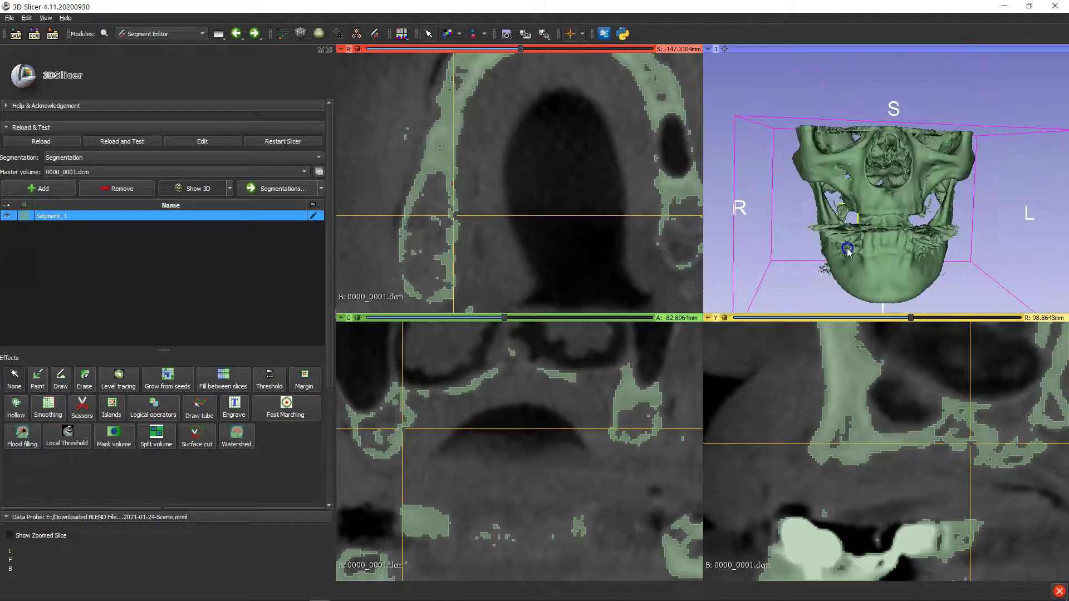
left_click(82, 412)
mouse_move(922, 203)
left_mouse_down()
mouse_move(896, 176)
mouse_move(855, 175)
left_mouse_up()
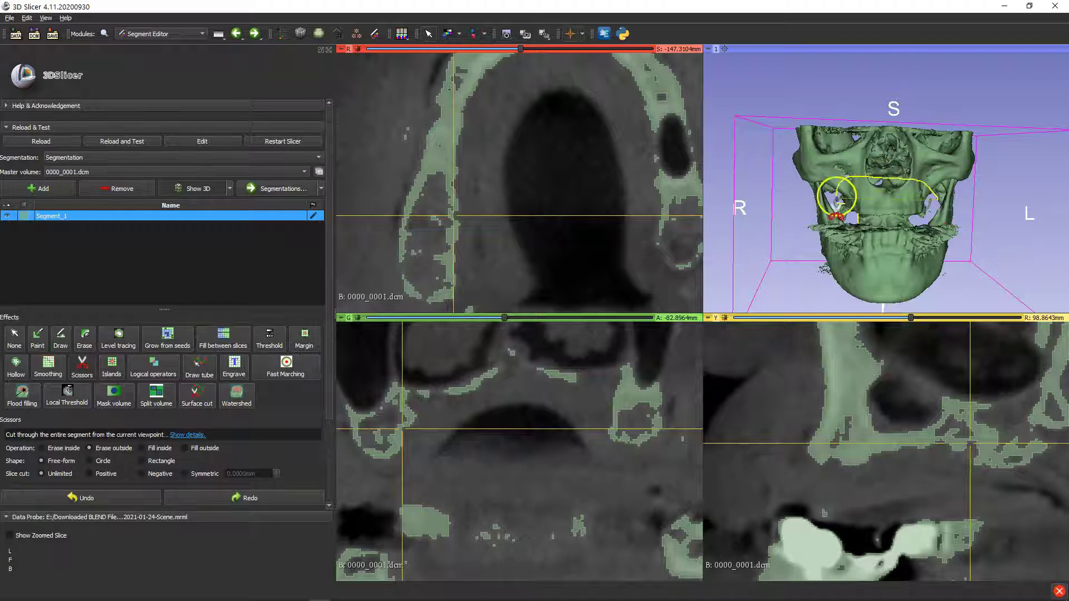
left_click_drag(913, 231, 941, 225)
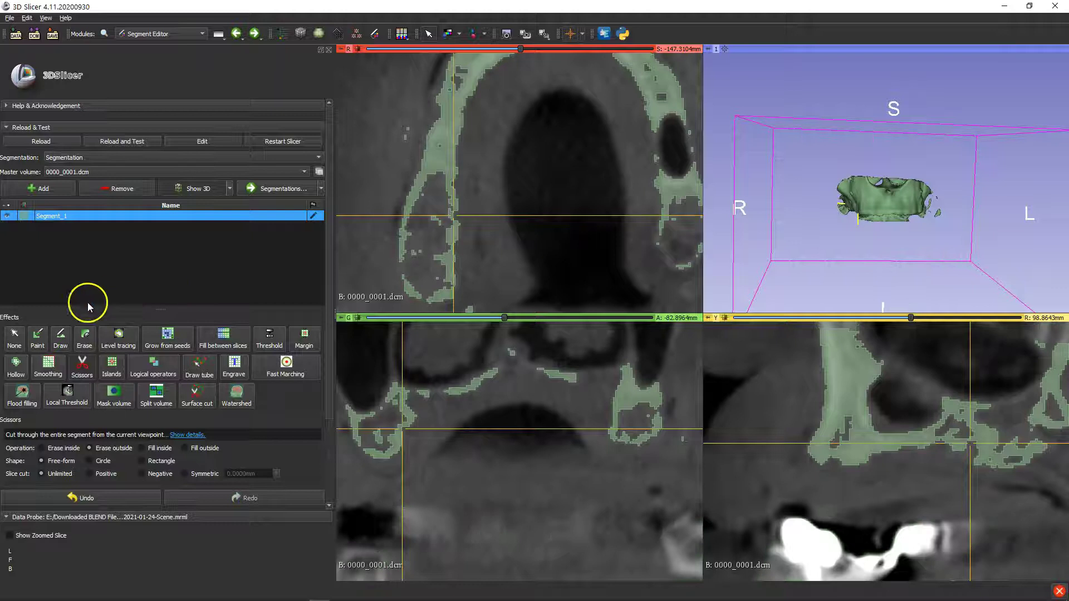
From a view above the model, cut away the vertebra behind the maxilla by outlining only the jaw with Scissors
left_click(13, 341)
left_click_drag(824, 158, 877, 256)
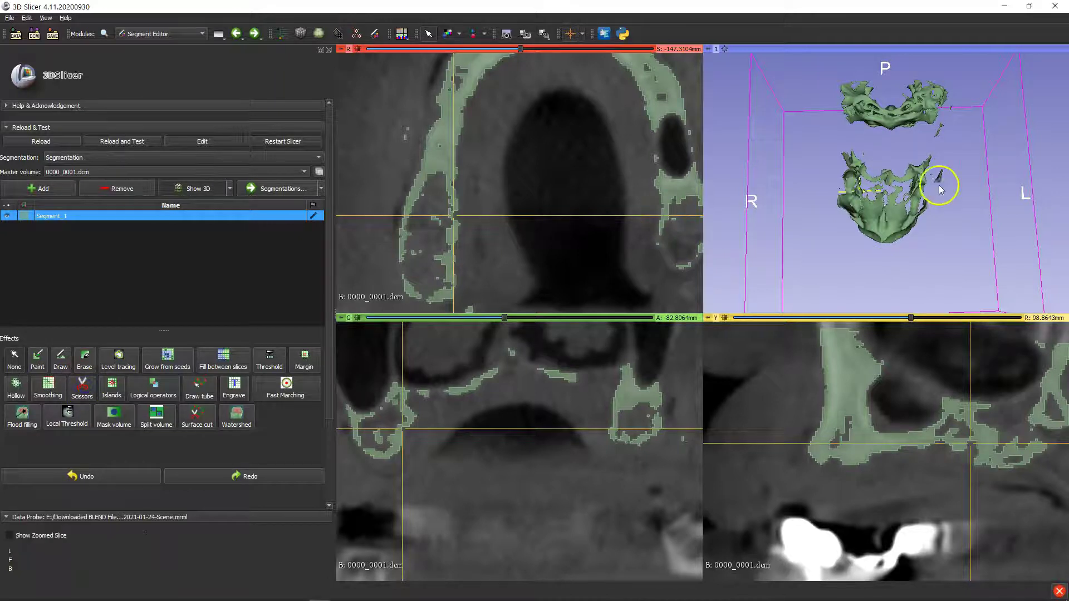
left_click_drag(954, 188, 950, 199)
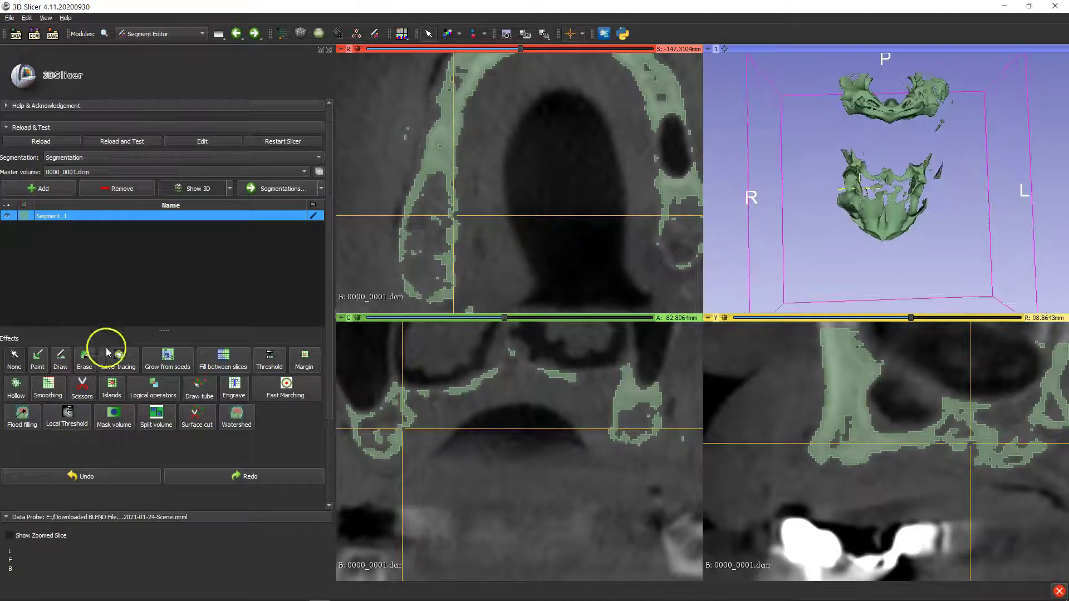
left_click(83, 389)
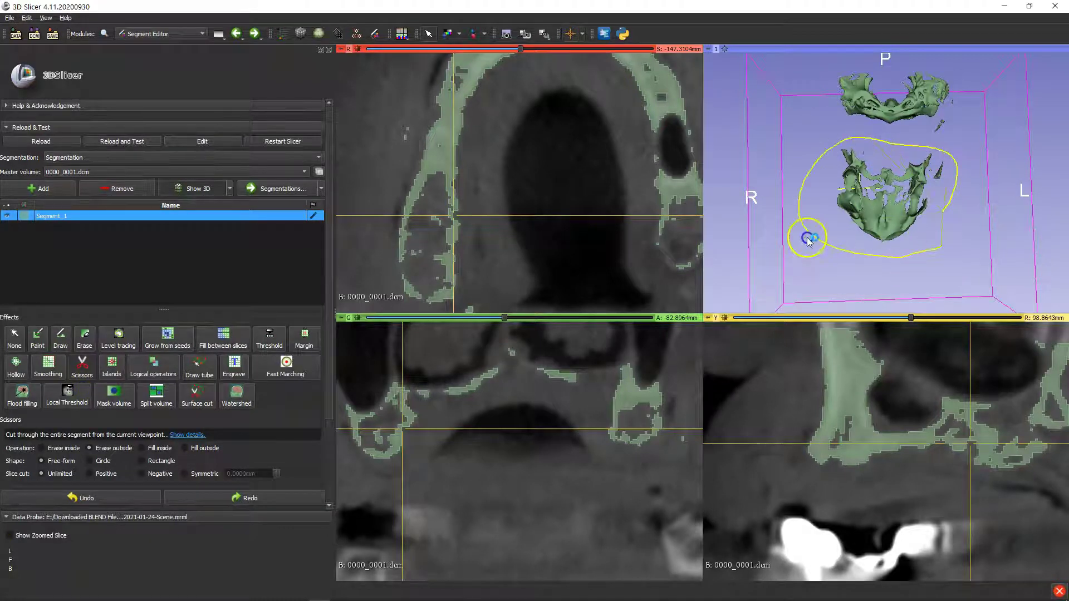
left_click_drag(808, 239, 810, 238)
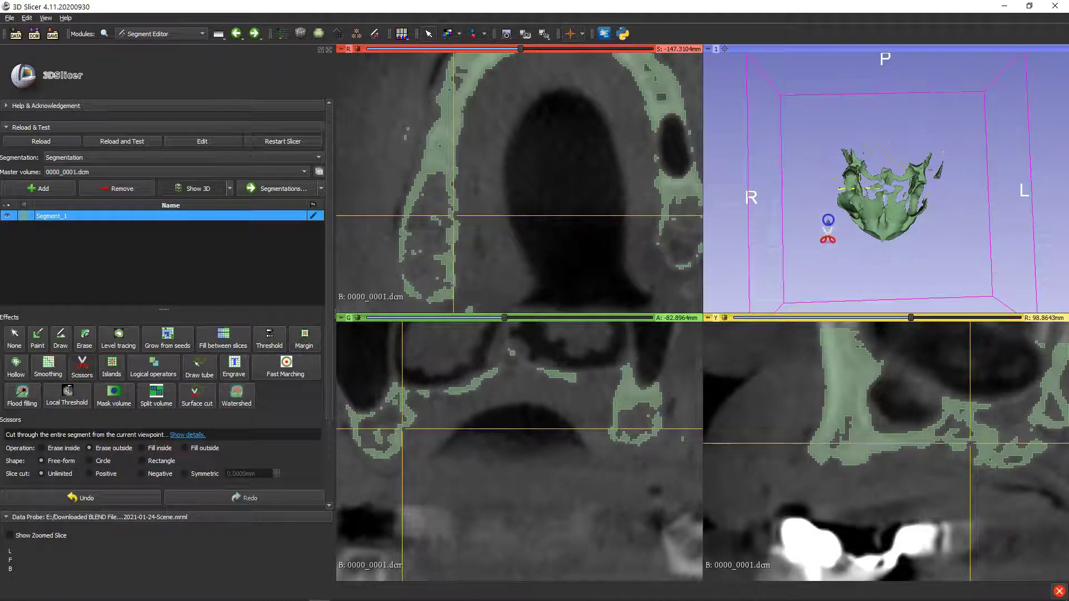
left_click(14, 336)
left_click_drag(852, 286, 868, 128)
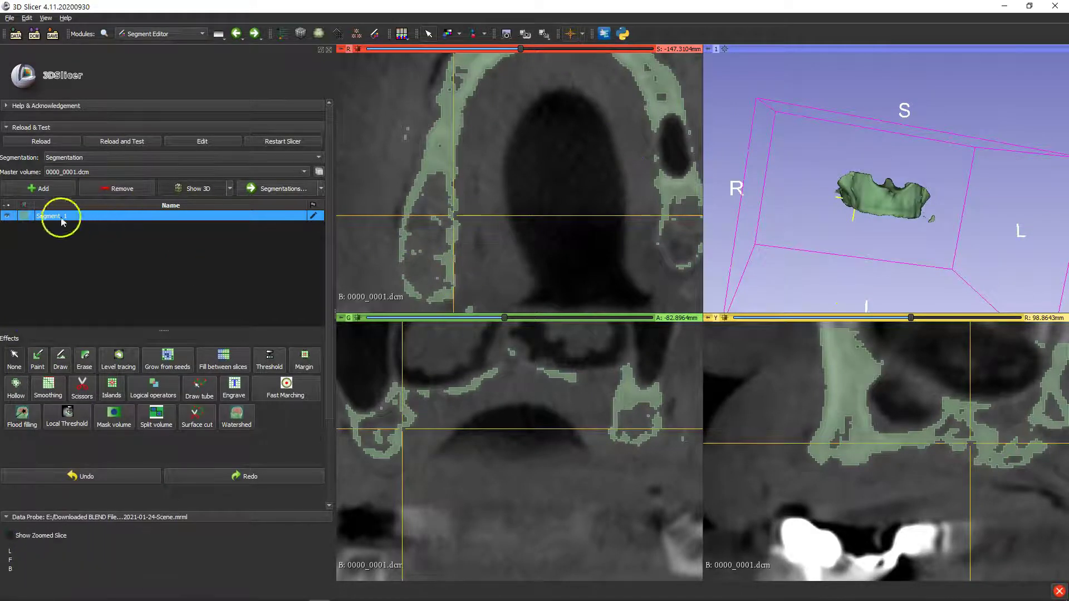
Hide the bone segment, add a second segment and set its threshold range to -910.90 to -483.48 to capture the air spaces
left_click(6, 216)
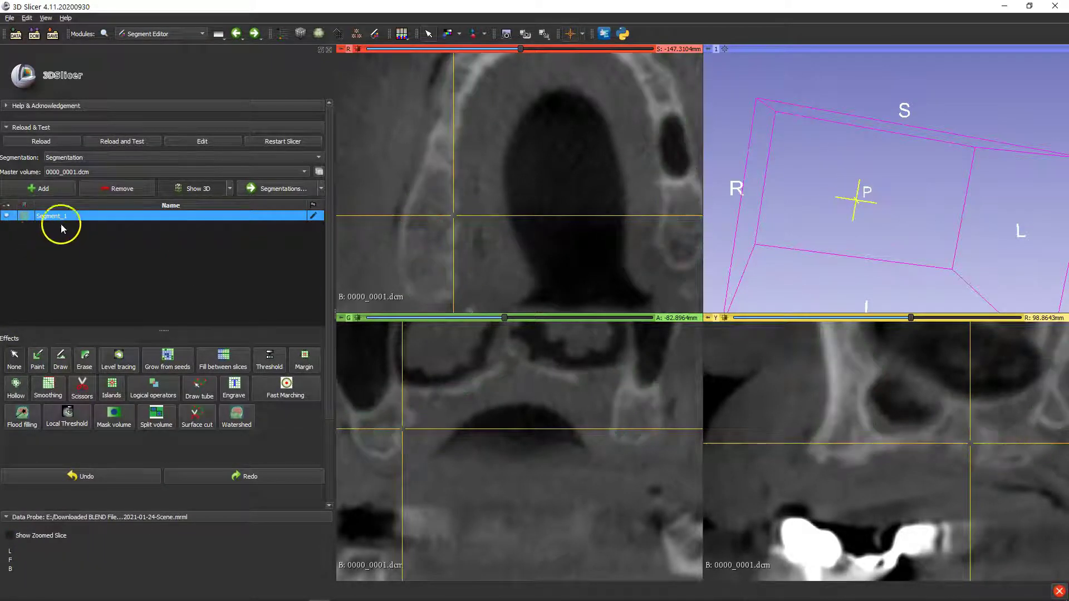
left_click(46, 190)
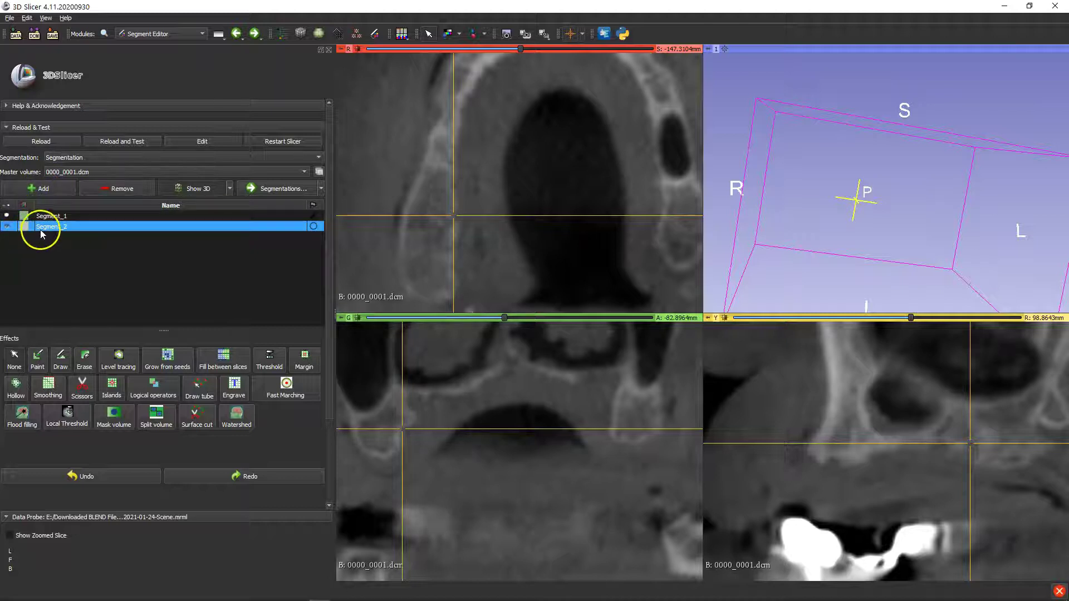
left_click(270, 359)
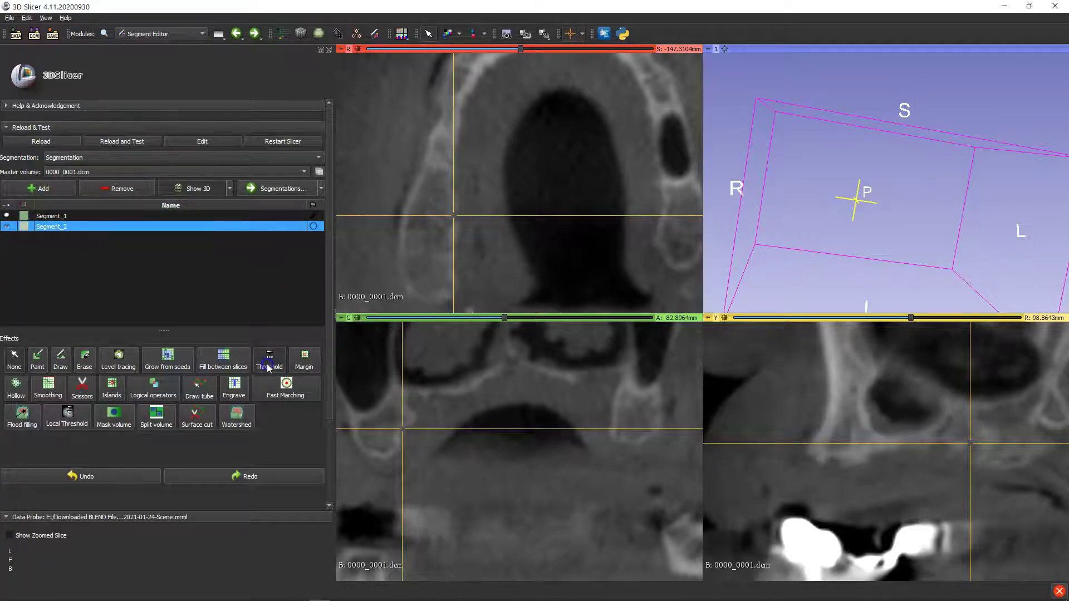
scroll(262, 334, "down", 2)
left_click_drag(314, 404, 27, 404)
right_click_drag(496, 245, 545, 86)
left_click_drag(34, 402, 19, 409)
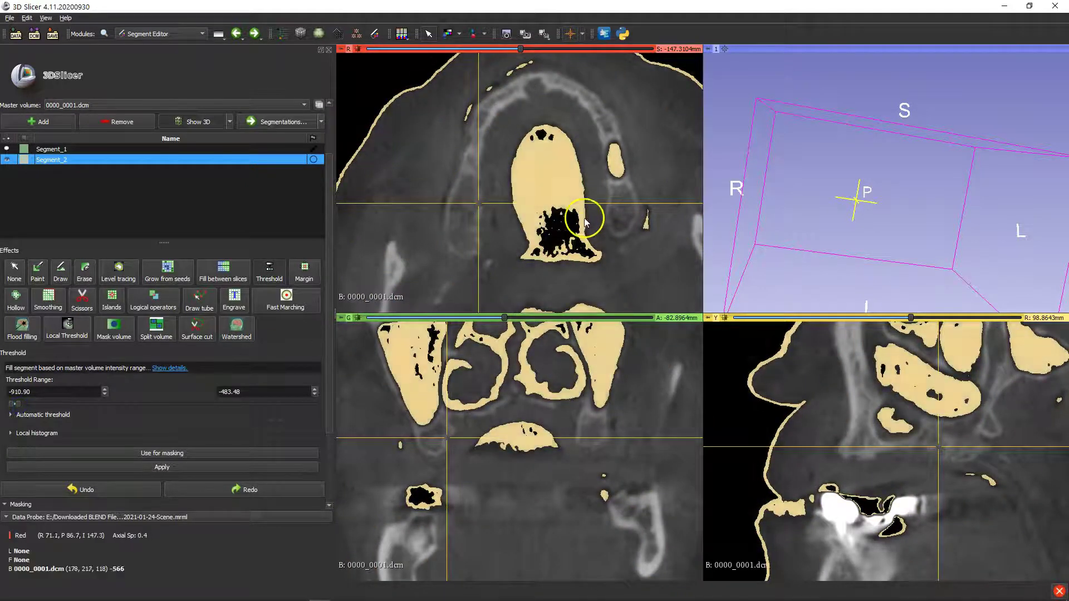
Check the air threshold through the axial slices of the maxillary sinuses and apply it to the second segment
scroll(538, 211, "up", 2)
scroll(538, 214, "up", 4)
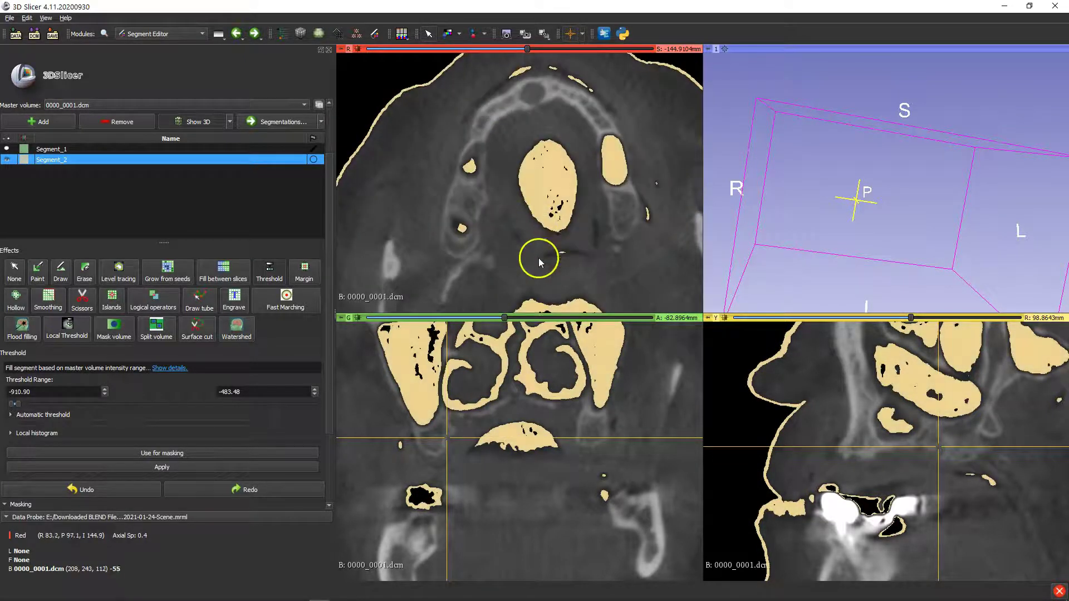
right_click_drag(539, 258, 572, 137)
right_click_drag(511, 146, 513, 186)
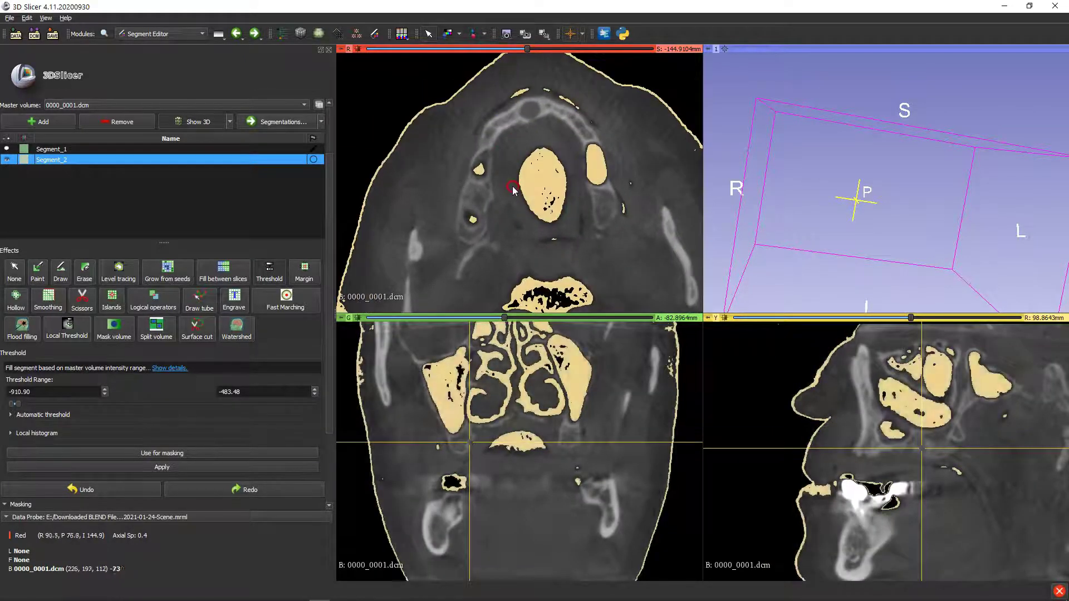
mouse_move(527, 48)
left_mouse_down()
mouse_move(556, 49)
mouse_move(539, 56)
left_mouse_up()
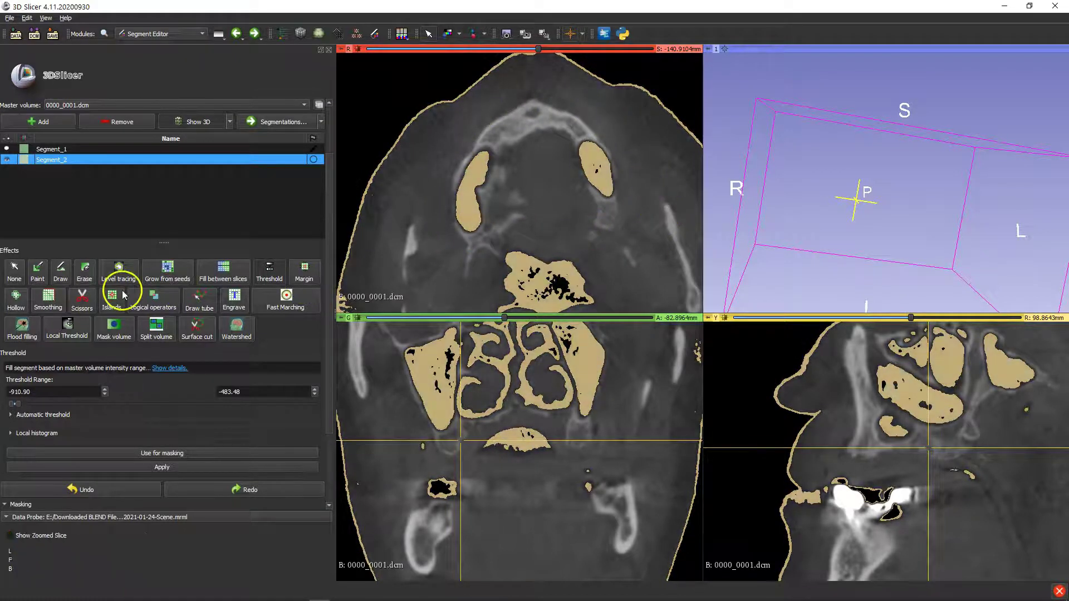
left_click(84, 300)
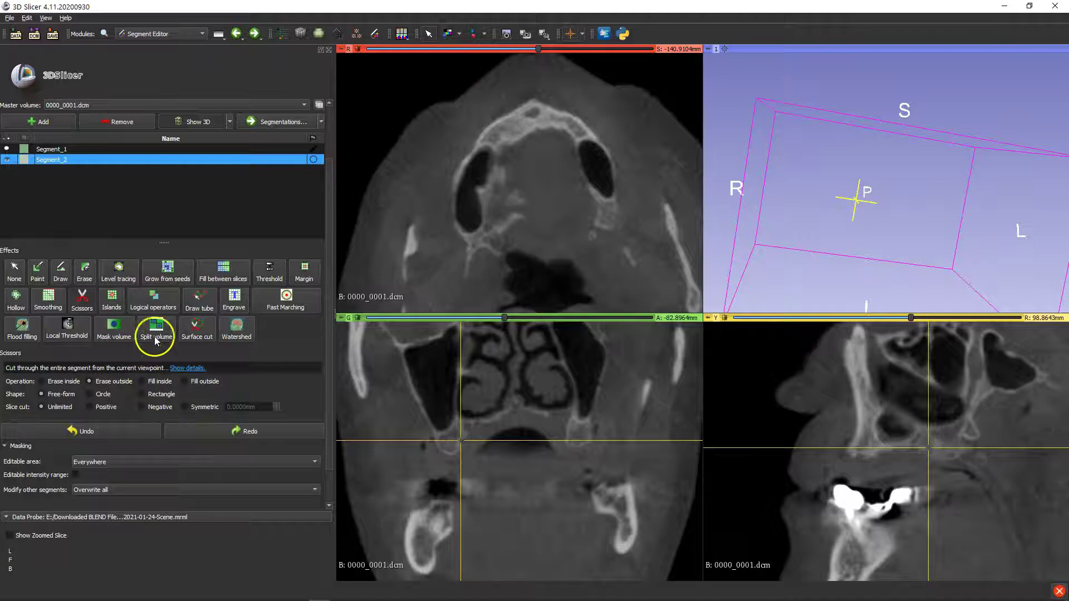
left_click(265, 273)
scroll(170, 416, "down", 2)
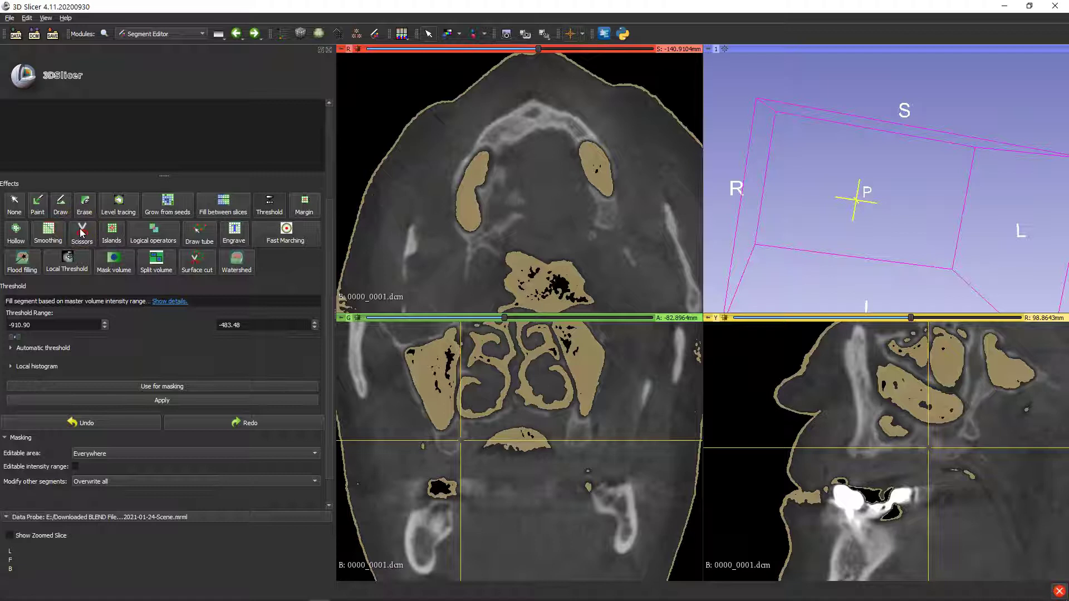
left_click(227, 324)
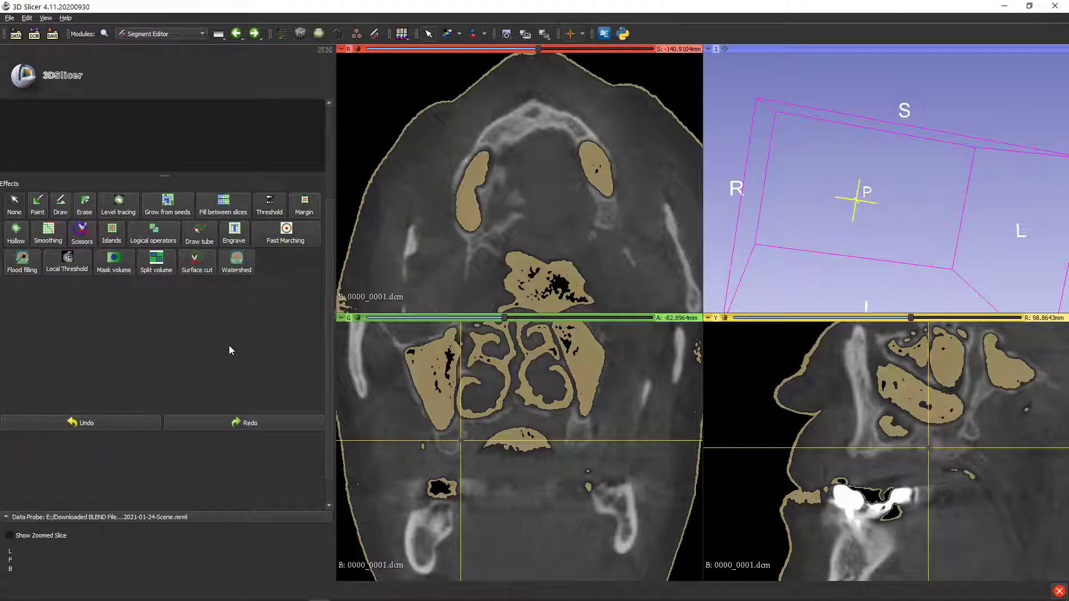
In an axial slice through the sinuses, erase everything of the second segment outside a free-form outline around the sinuses and nasal cavity
left_click(83, 408)
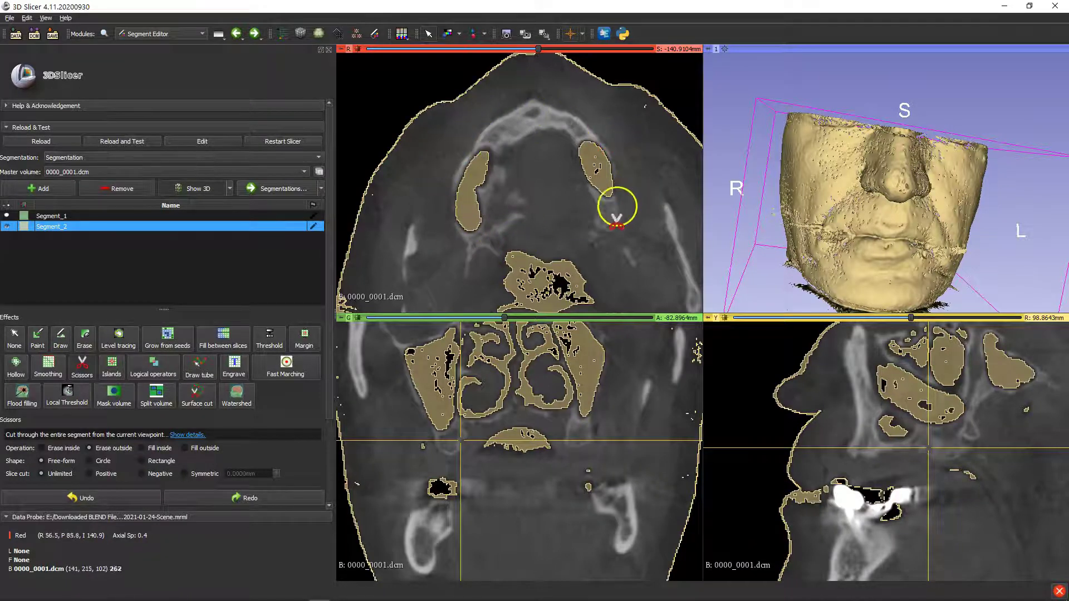
scroll(616, 225, "up", 19)
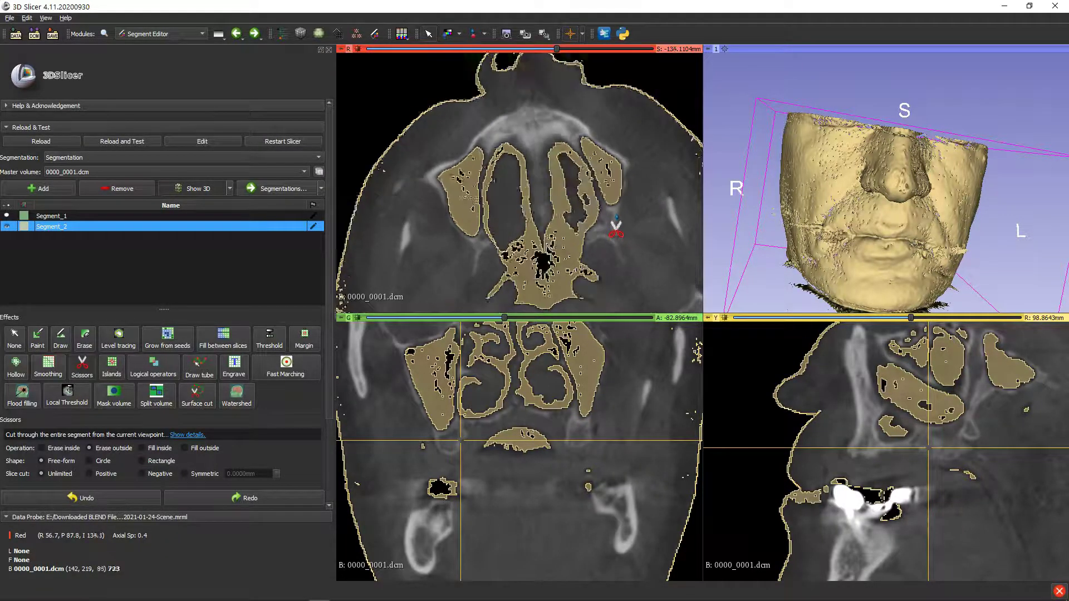
scroll(615, 228, "up", 4)
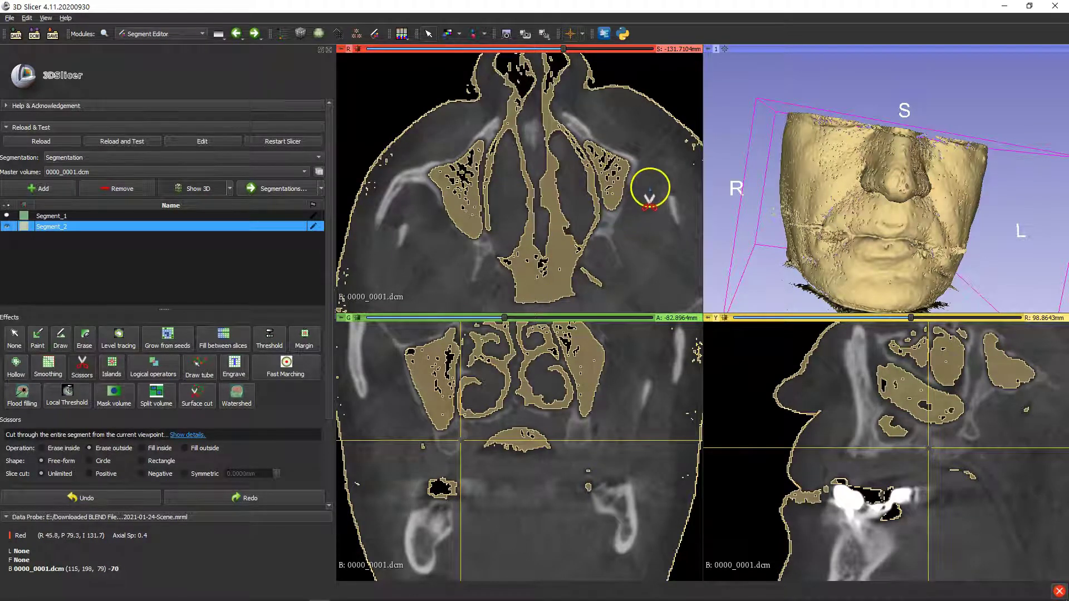
left_click_drag(485, 110, 436, 274)
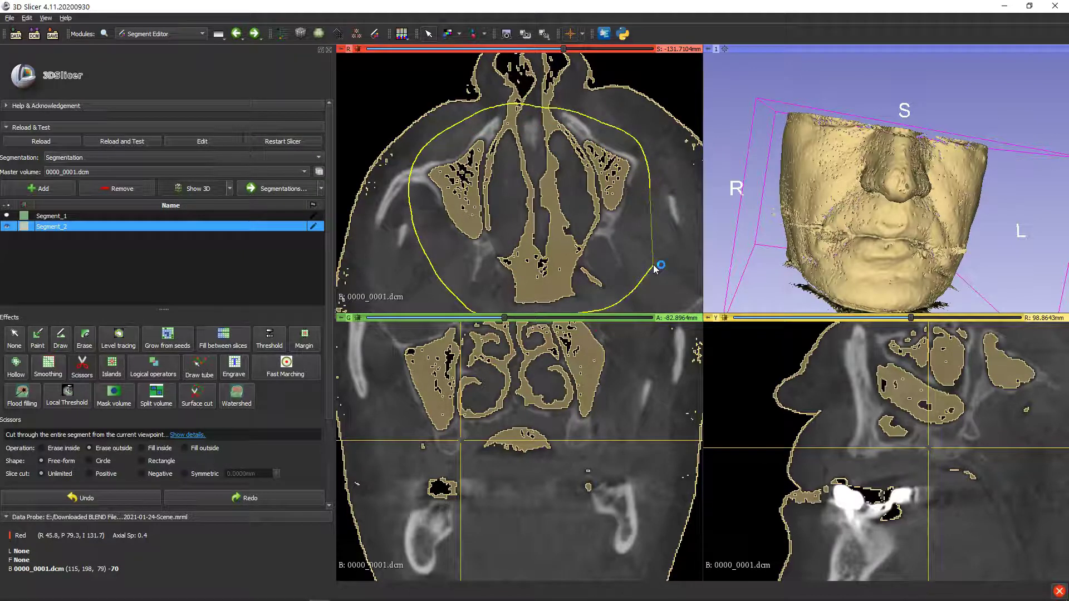
left_click_drag(655, 269, 653, 278)
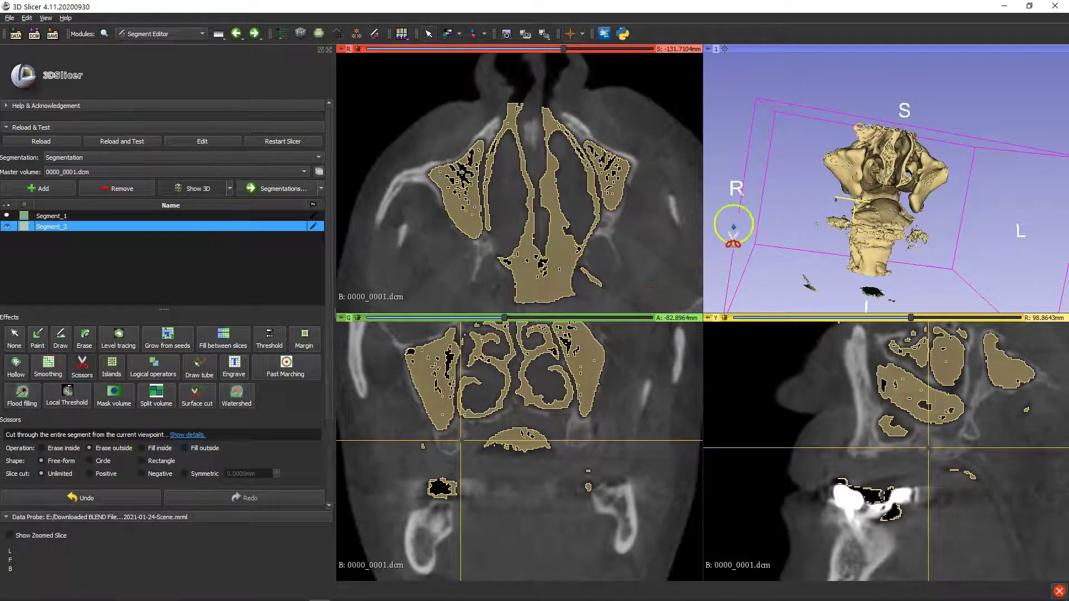
From the front of the model, cut away the throat airway and everything else outside a free-form Scissors outline around the sinuses
left_click(13, 337)
left_click_drag(885, 229, 872, 247)
left_click(81, 384)
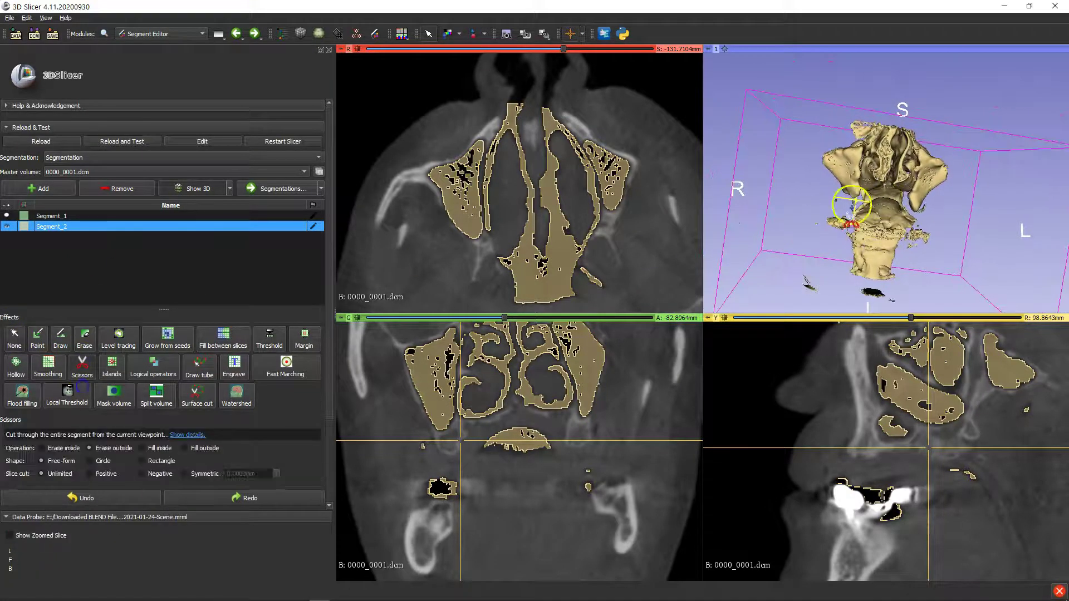
left_click_drag(842, 223, 811, 167)
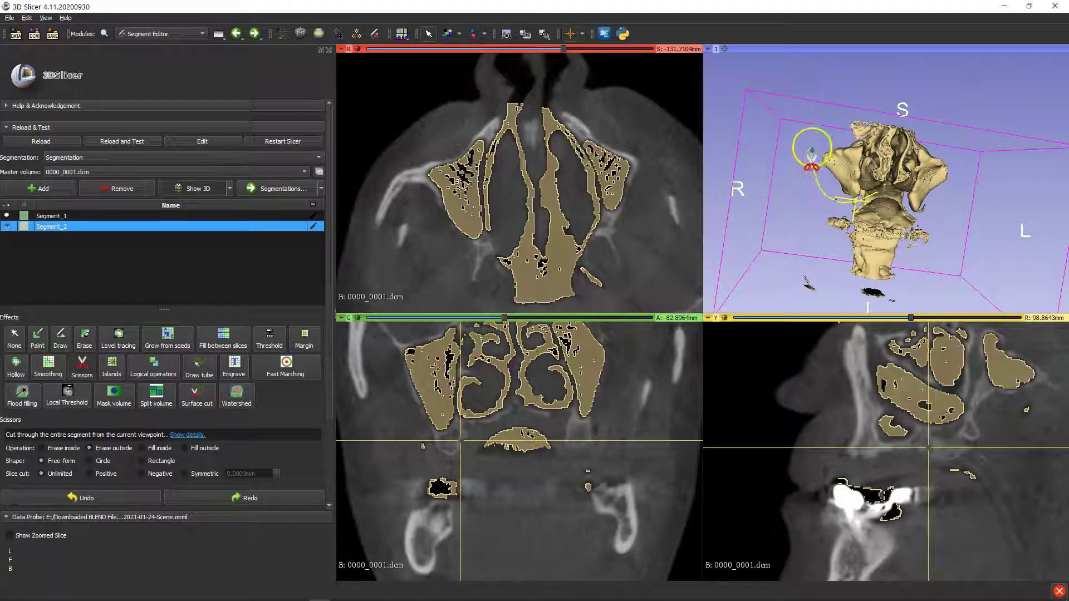
left_click_drag(888, 145, 947, 210)
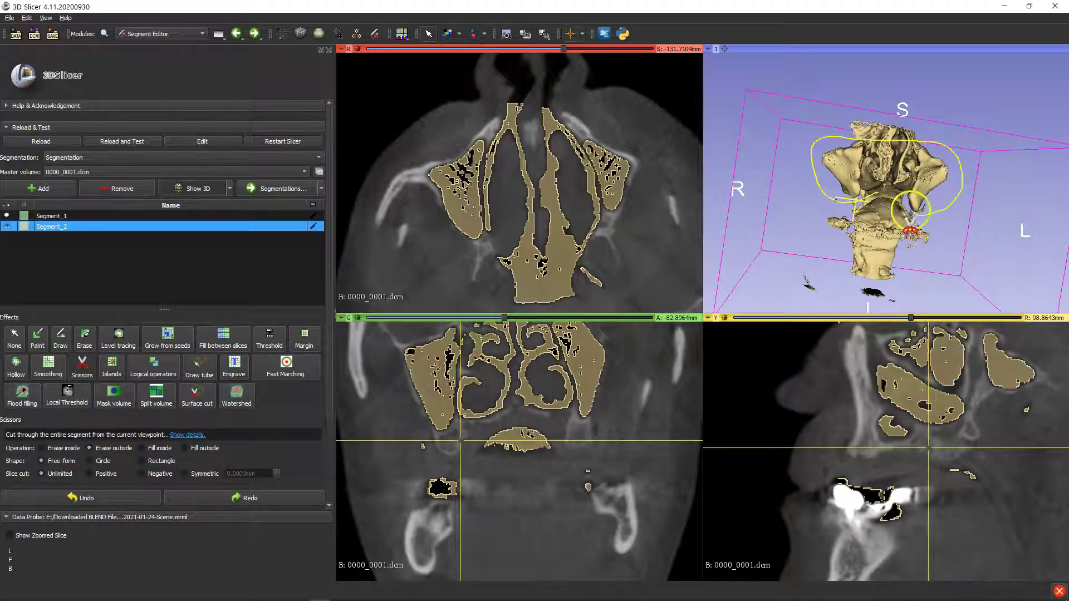
left_click_drag(889, 203, 890, 203)
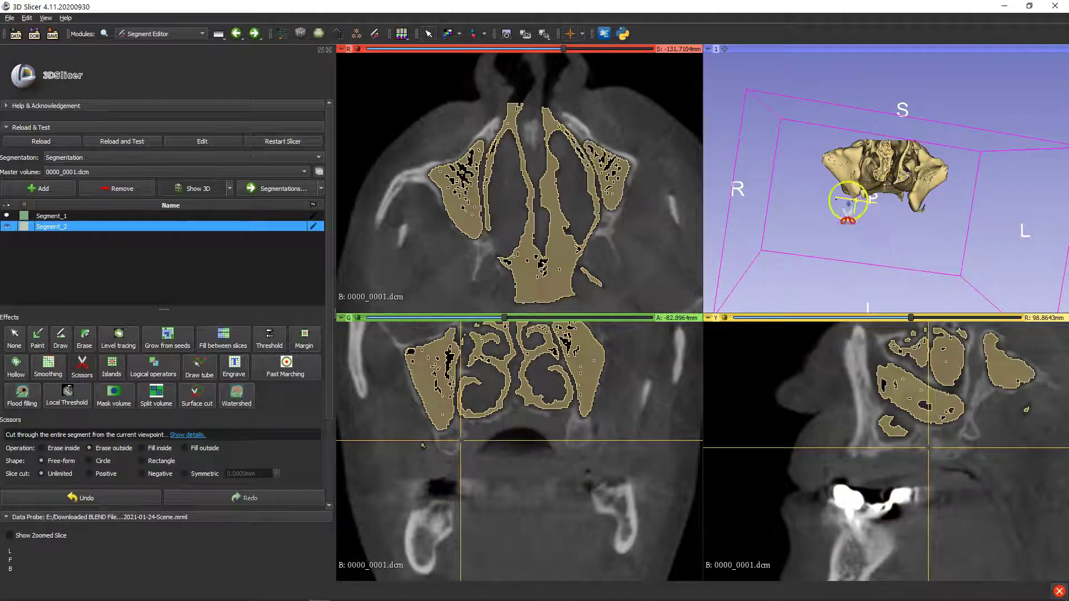
From above the model, cut off the rear part of the air segment by outlining only the sinuses and nasal cavity with Scissors
left_click(10, 338)
left_click_drag(841, 228, 818, 309)
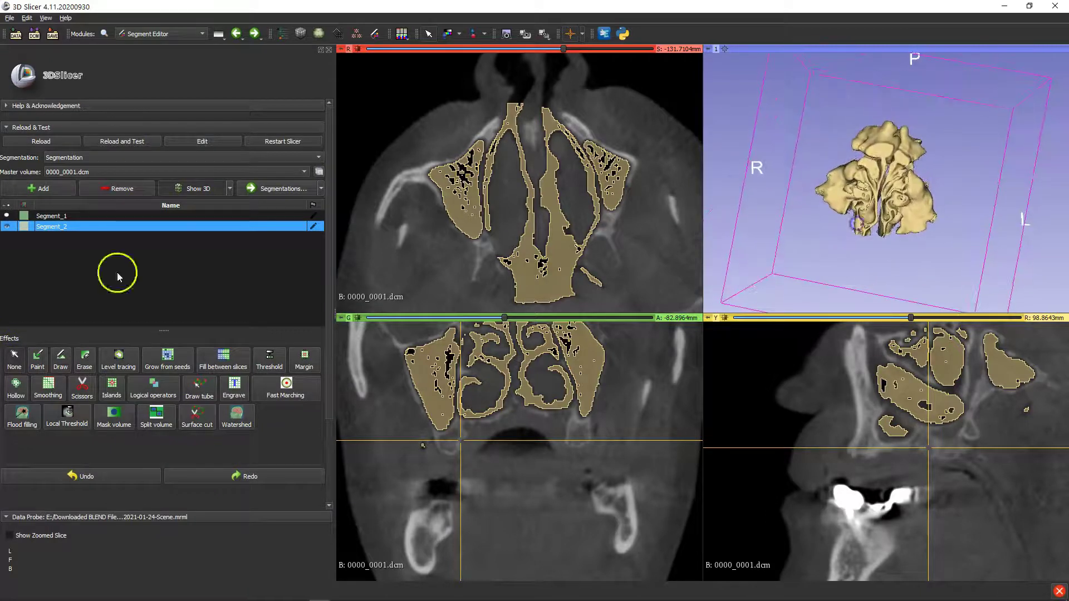
left_click(79, 386)
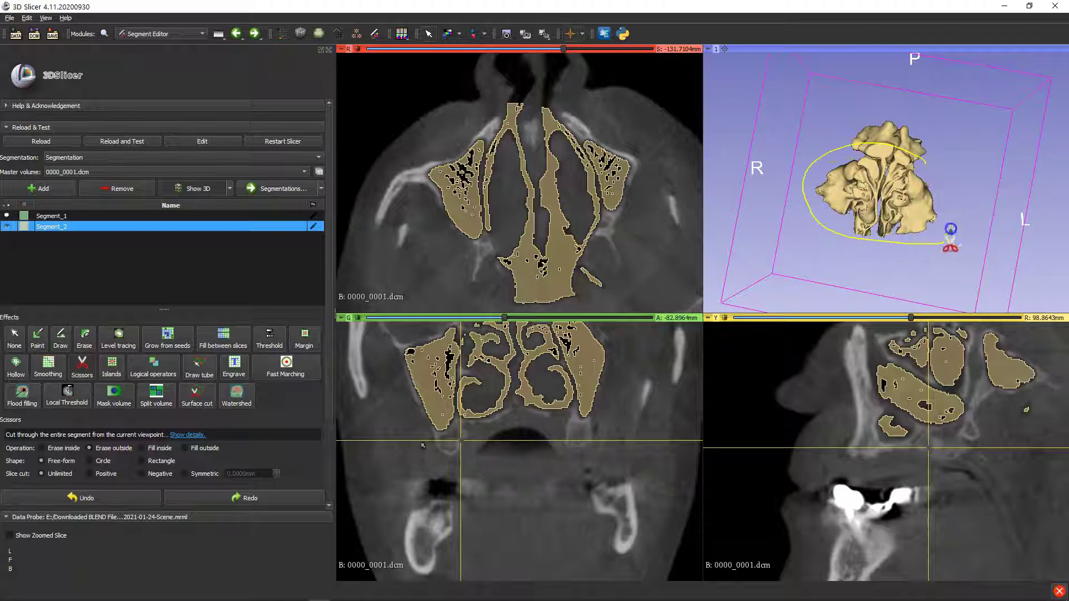
left_click_drag(875, 269, 874, 269)
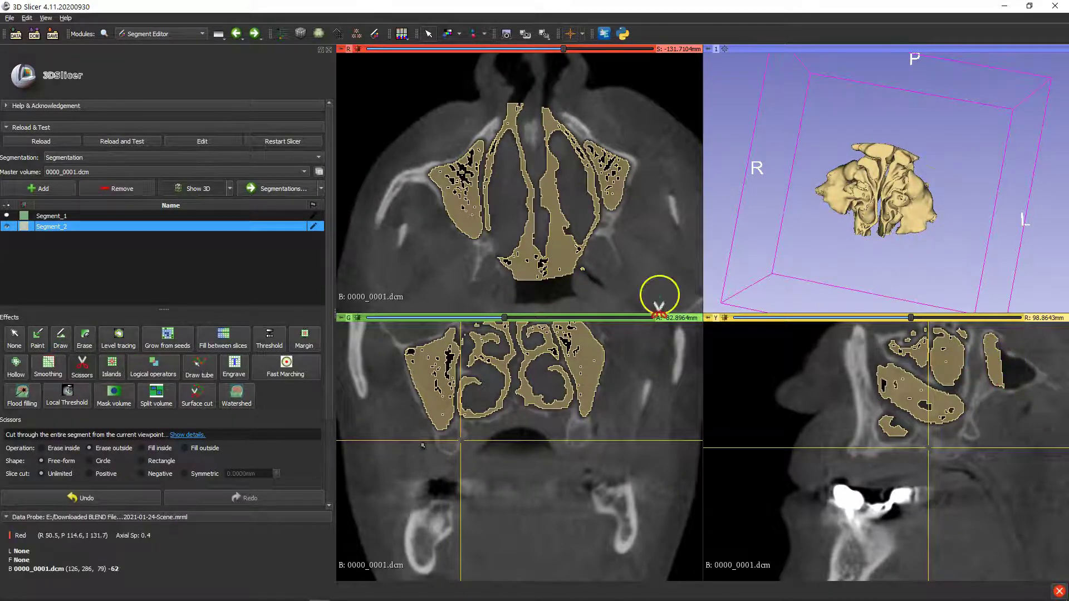
Show the bone segment again and, from the front, cut away the upper part of the air segment with Scissors
left_click(12, 340)
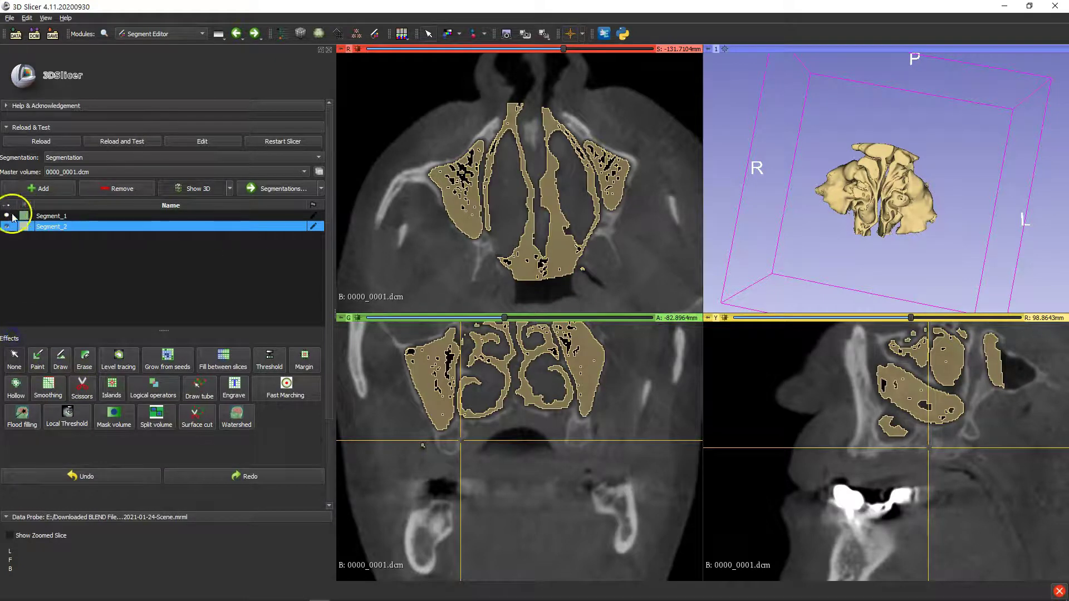
left_click(7, 215)
left_click_drag(857, 260, 897, 267)
left_click_drag(875, 246, 888, 245)
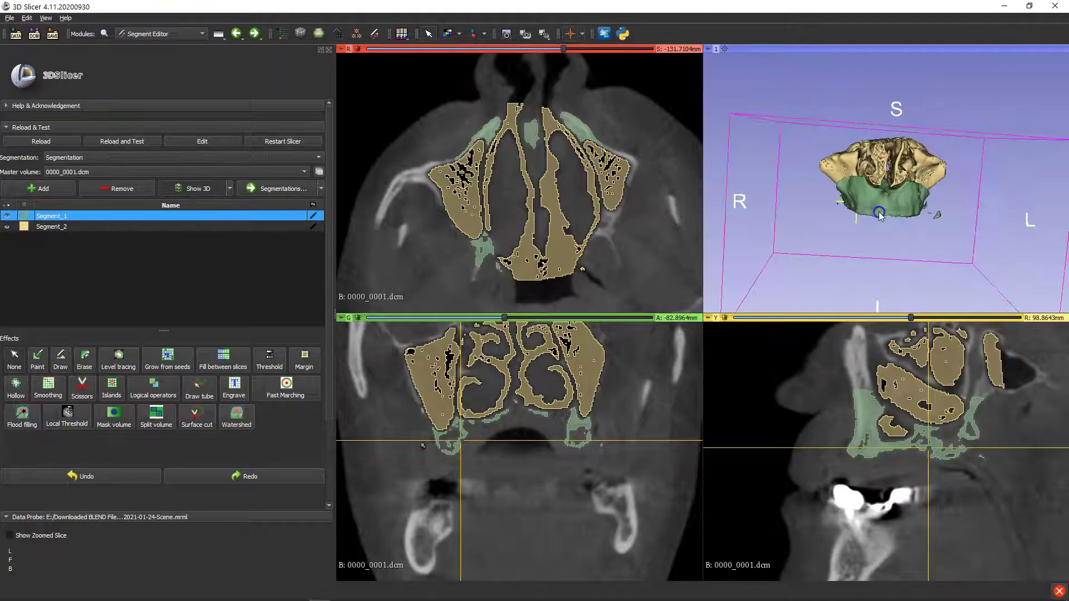
left_click(66, 227)
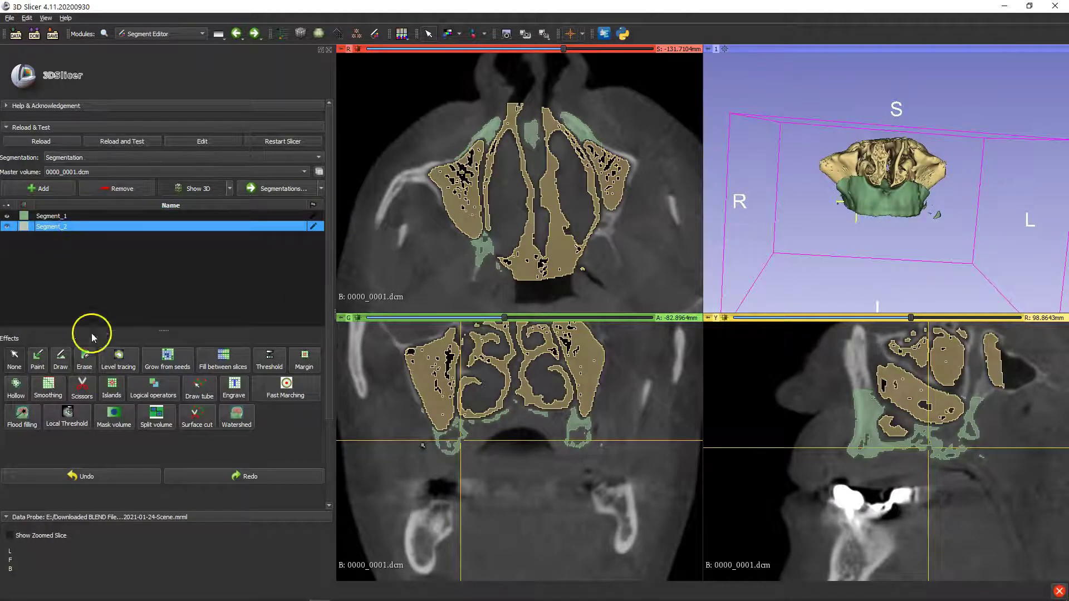
left_click(82, 385)
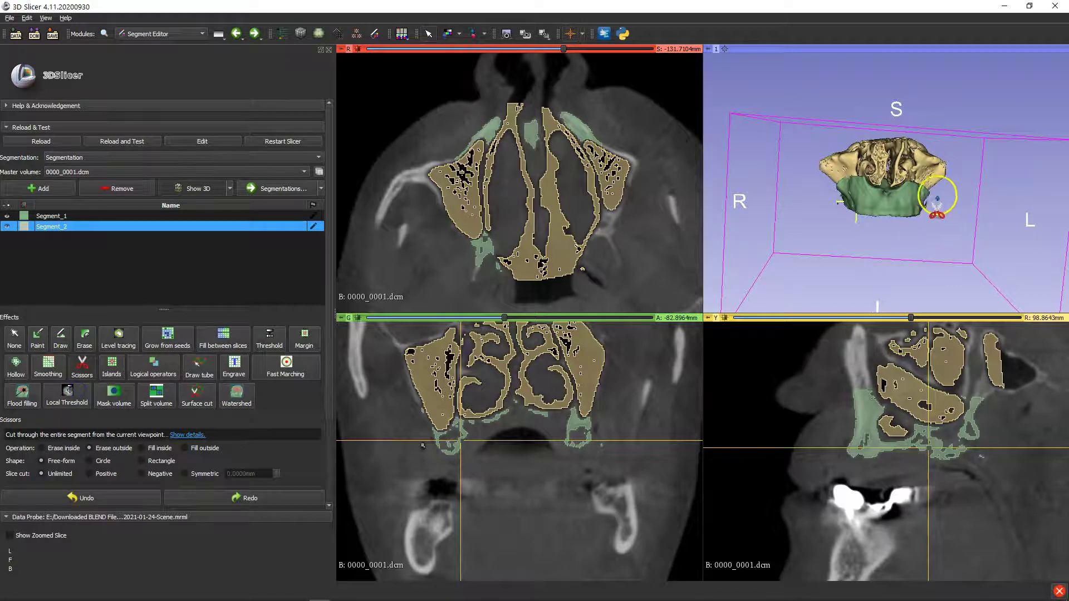
mouse_move(941, 196)
left_mouse_down()
mouse_move(927, 178)
mouse_move(863, 167)
mouse_move(829, 211)
mouse_move(938, 232)
mouse_move(952, 220)
mouse_move(943, 201)
left_mouse_up()
From below the model, erase the stray bone fragment beside the jaw by outlining only the maxilla of the first segment with Scissors
left_click(14, 334)
left_click_drag(827, 245, 871, 109)
left_click_drag(800, 181, 983, 205)
left_click(76, 216)
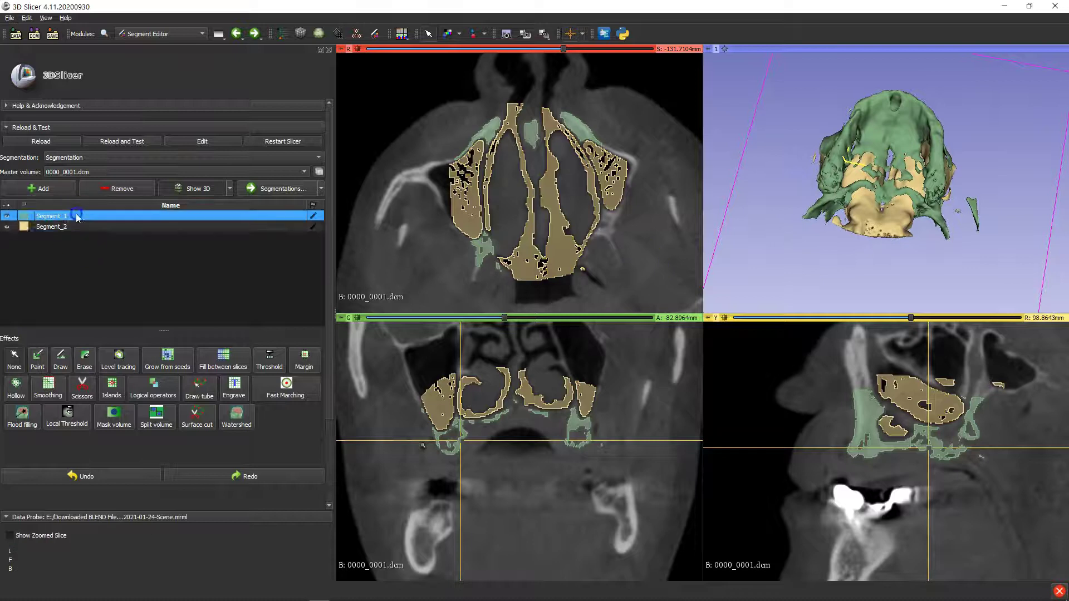
left_click(82, 389)
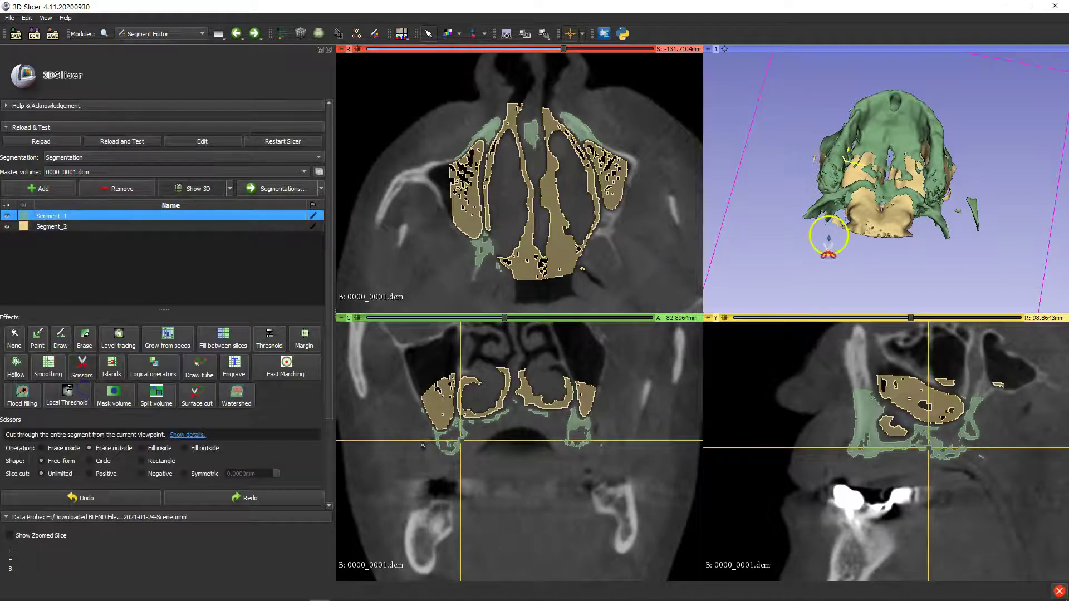
mouse_move(996, 195)
left_mouse_down()
mouse_move(972, 241)
mouse_move(1017, 206)
left_mouse_up()
From the palate side, trim the rear of both the air and bone segments with Scissors set to Erase outside
left_click(16, 340)
left_click_drag(807, 156, 795, 206)
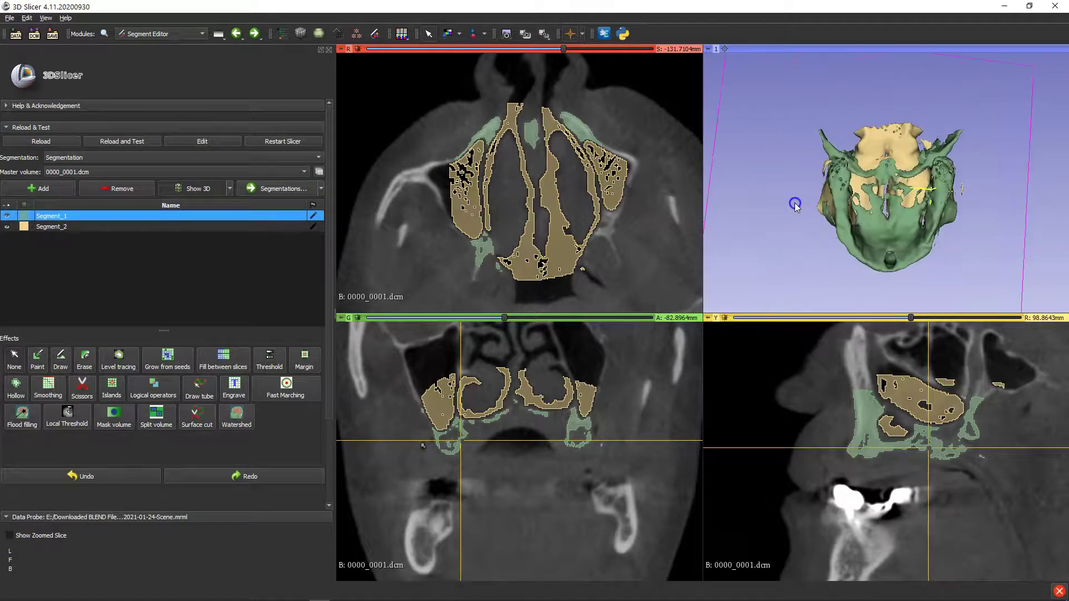
left_click(56, 226)
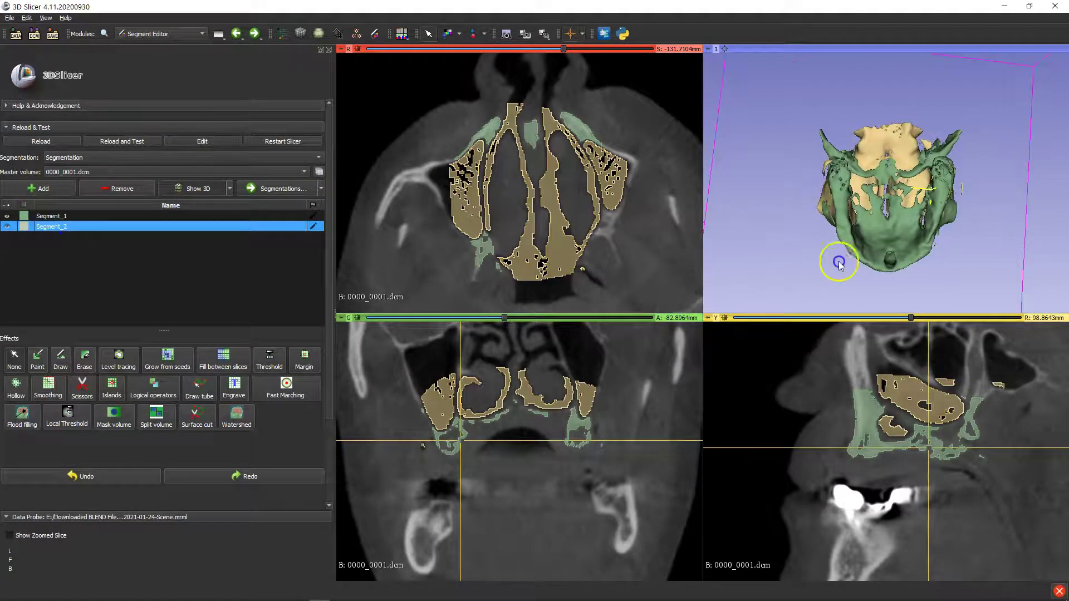
left_click(84, 389)
left_click(93, 449)
mouse_move(963, 181)
left_mouse_down()
mouse_move(902, 162)
mouse_move(870, 278)
mouse_move(961, 241)
left_mouse_up()
left_click(50, 216)
mouse_move(962, 166)
left_mouse_down()
mouse_move(847, 146)
mouse_move(965, 254)
mouse_move(974, 218)
left_mouse_up()
Inspect the trimmed model from the front and open the Islands effect for the bone segment in Keep largest island mode
left_click(14, 339)
left_click_drag(891, 251, 776, 217)
left_click_drag(840, 186, 866, 261)
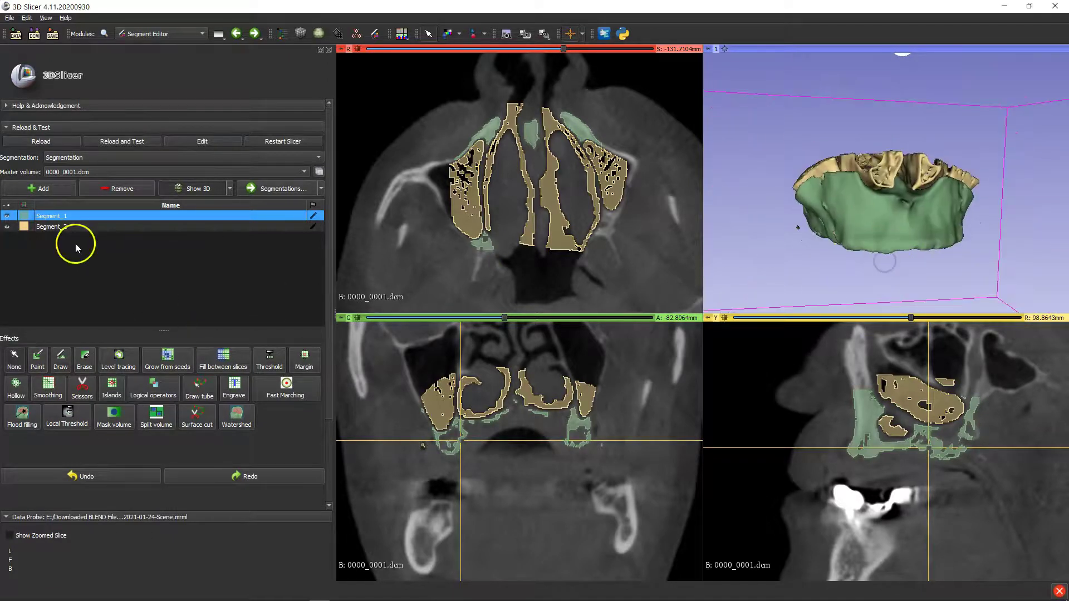
left_click(110, 388)
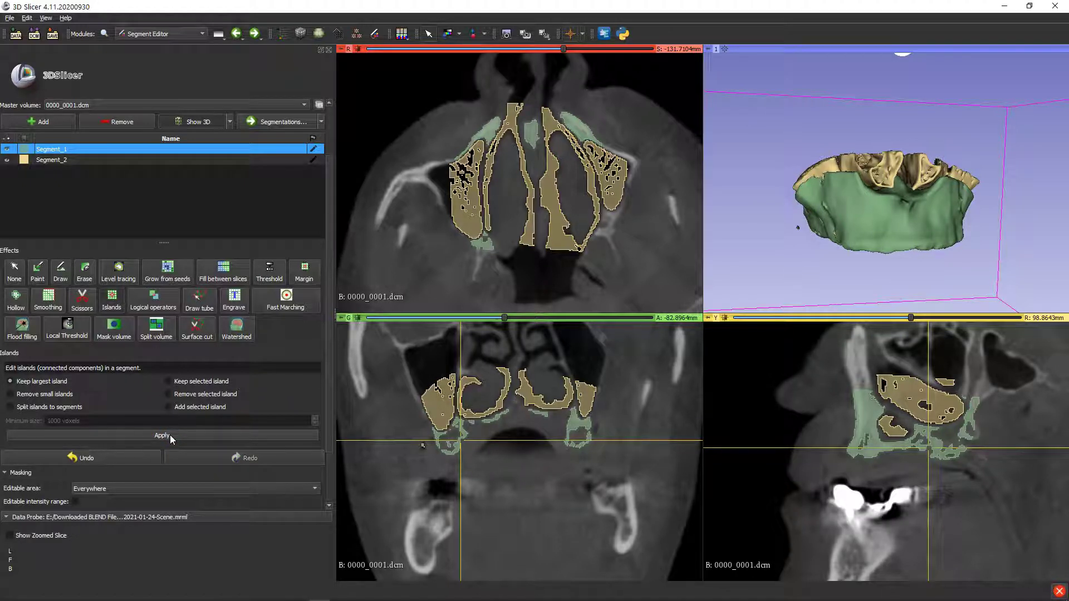
left_click_drag(770, 263, 741, 268)
left_click(470, 232)
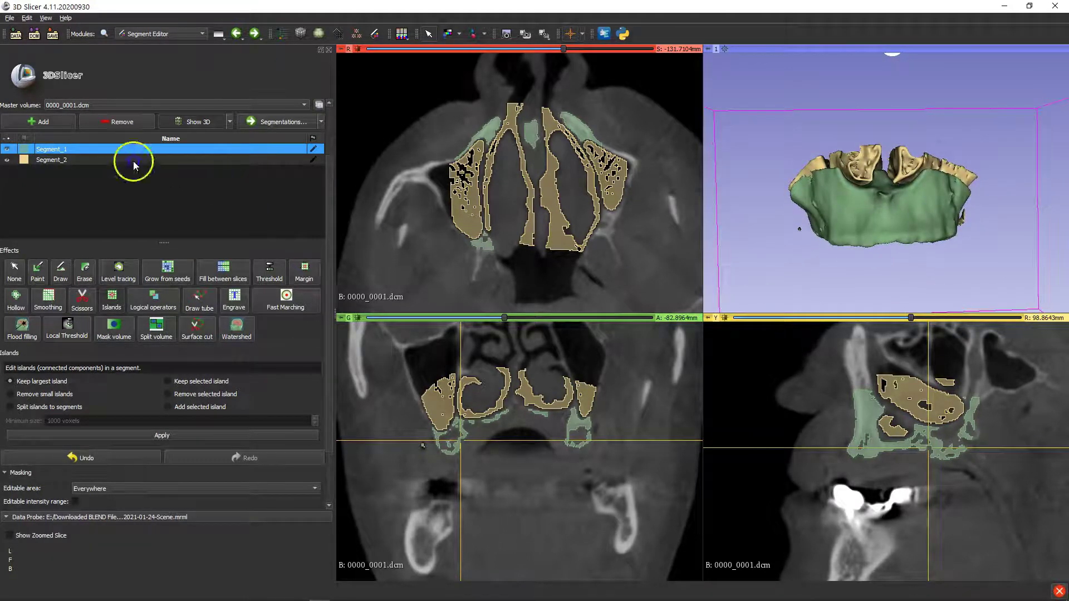
Rename the air segment as Sinus and the bone segment as Maxillae
double_click(50, 161)
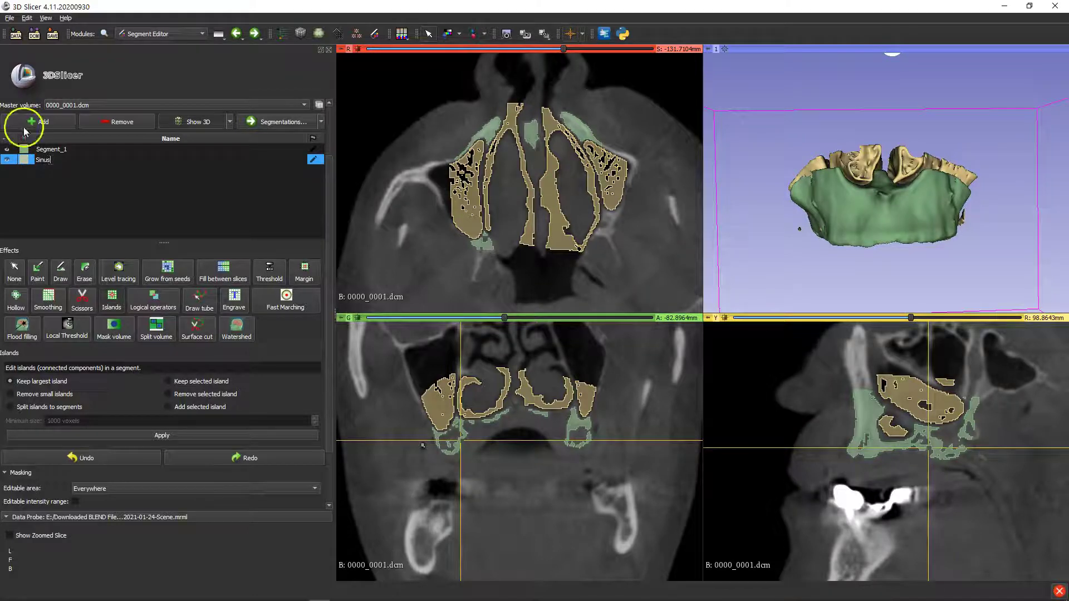
double_click(53, 148)
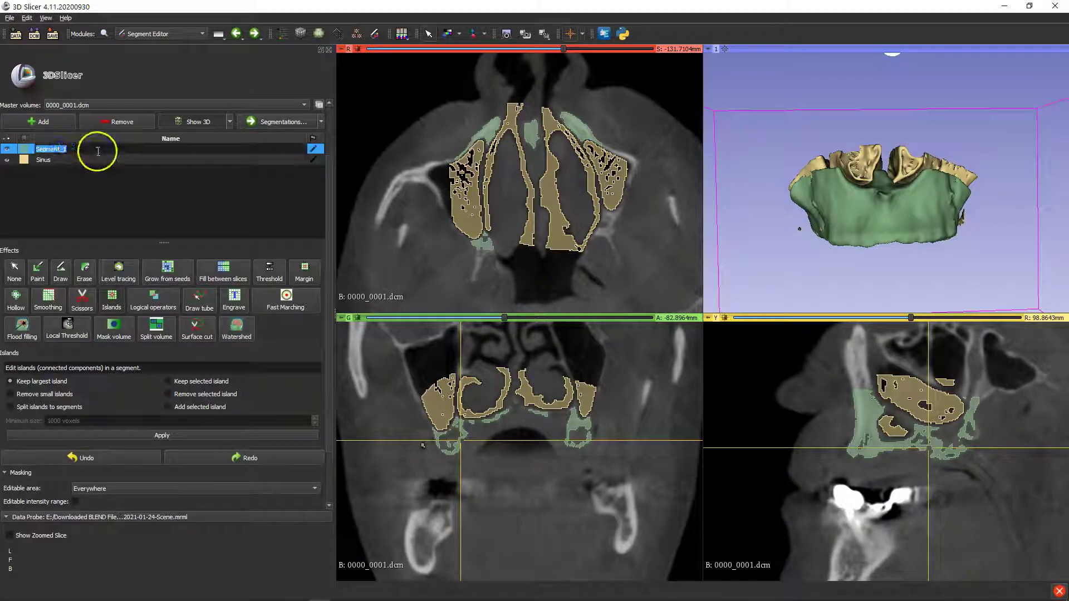
type("Maxillae")
key("Return")
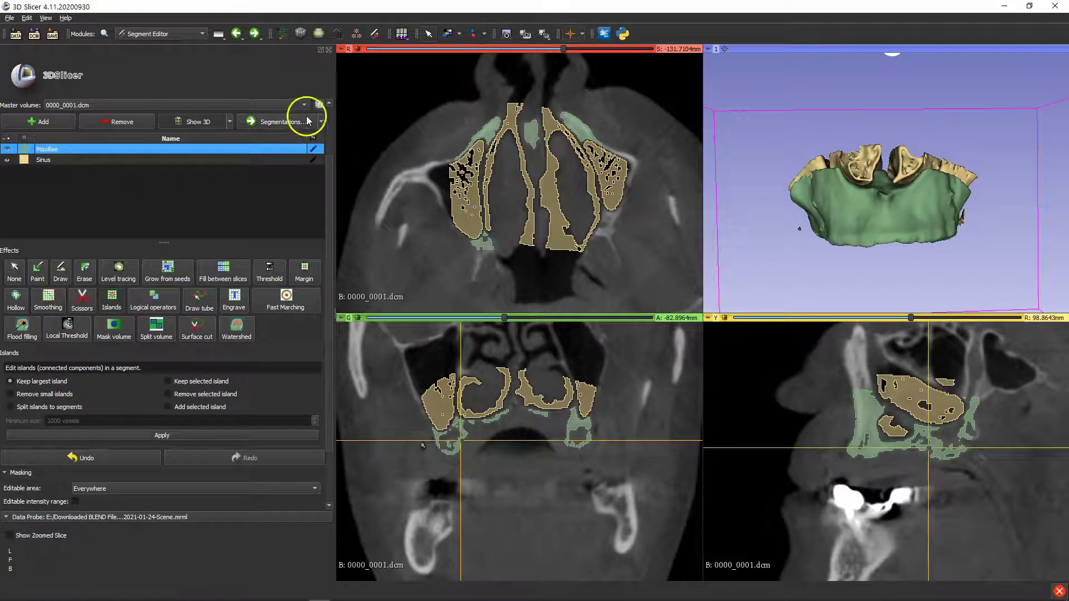
Export the visible segments as separate STL files to the STL_Segments folder, with size scale 1.000 and RAS coordinates
left_click(323, 121)
left_click(294, 148)
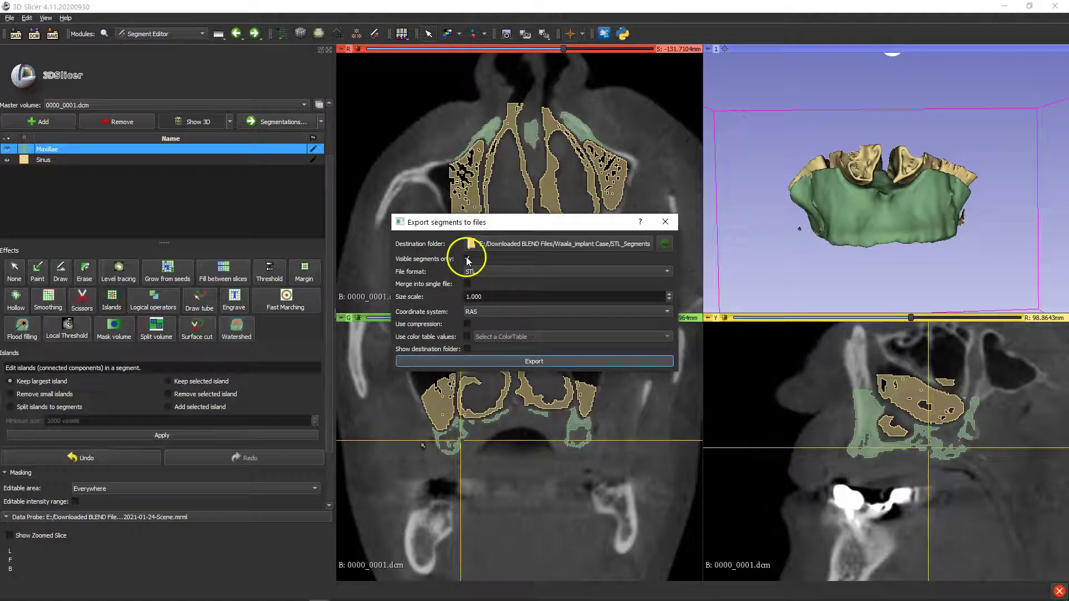
left_click(525, 362)
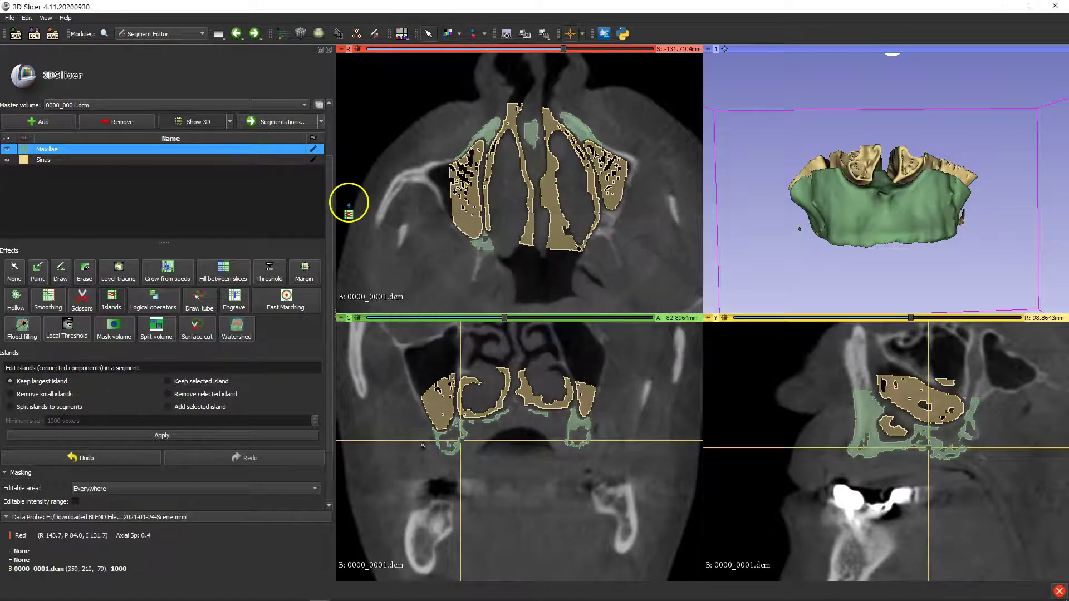
Select the Sinus segment and repeat the STL export of the visible segments to the same STL_Segments folder
left_click(170, 159)
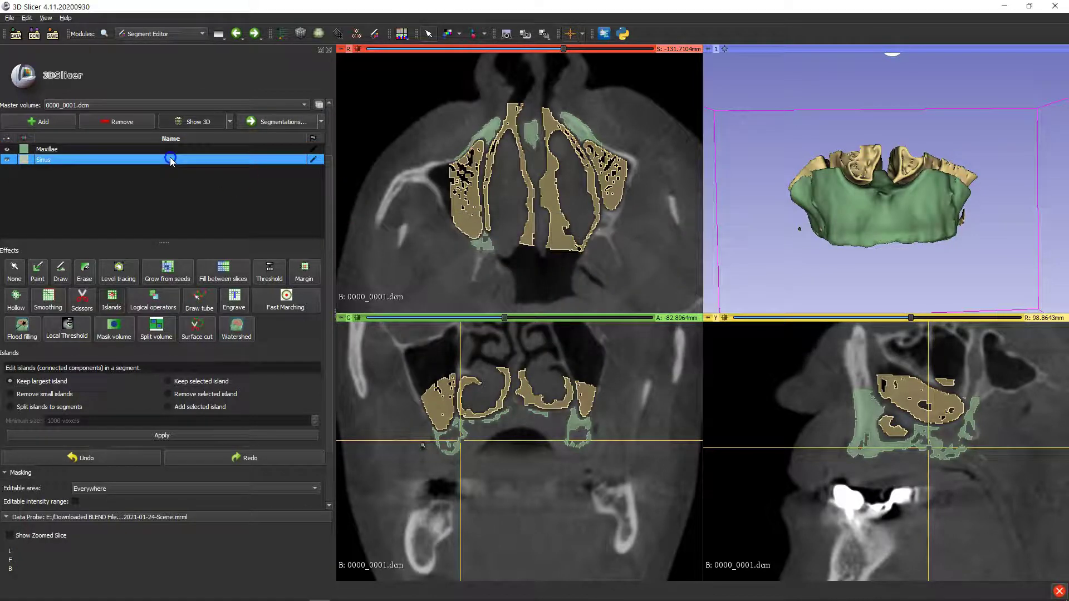
left_click(322, 122)
left_click(306, 149)
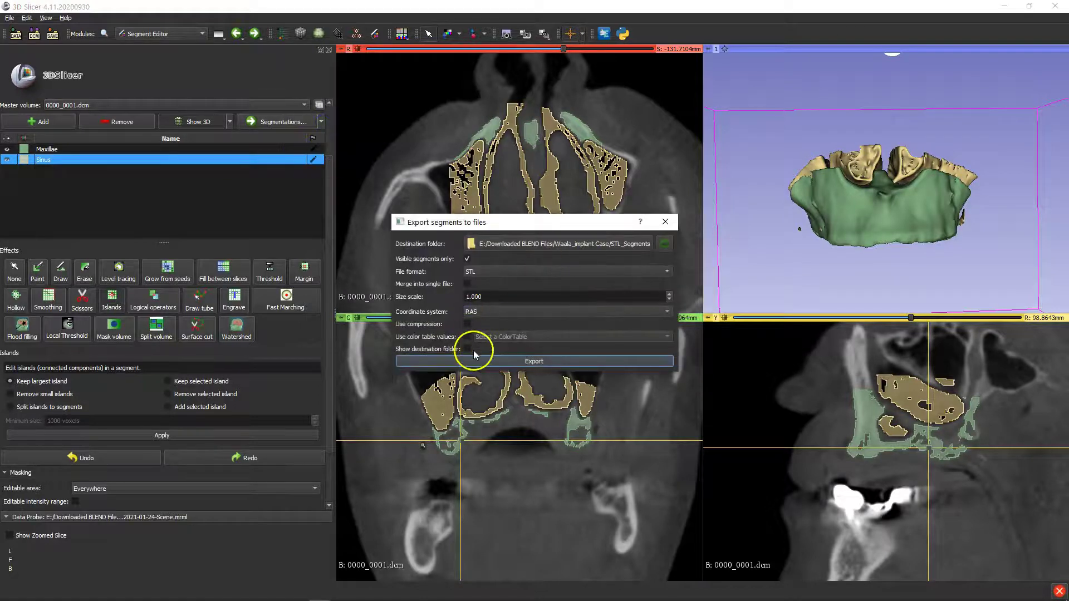
left_click(519, 361)
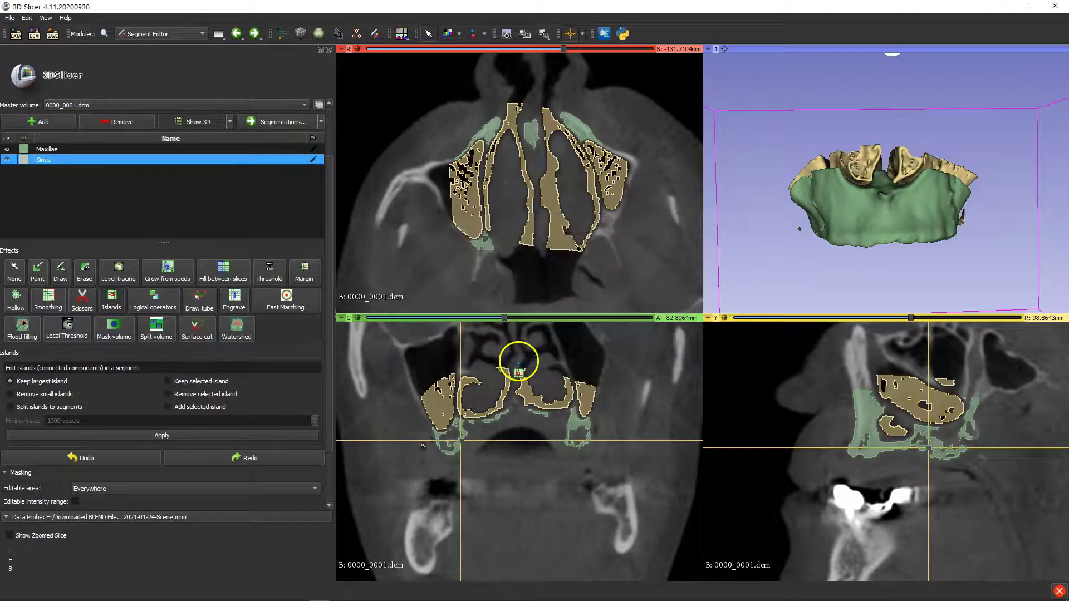